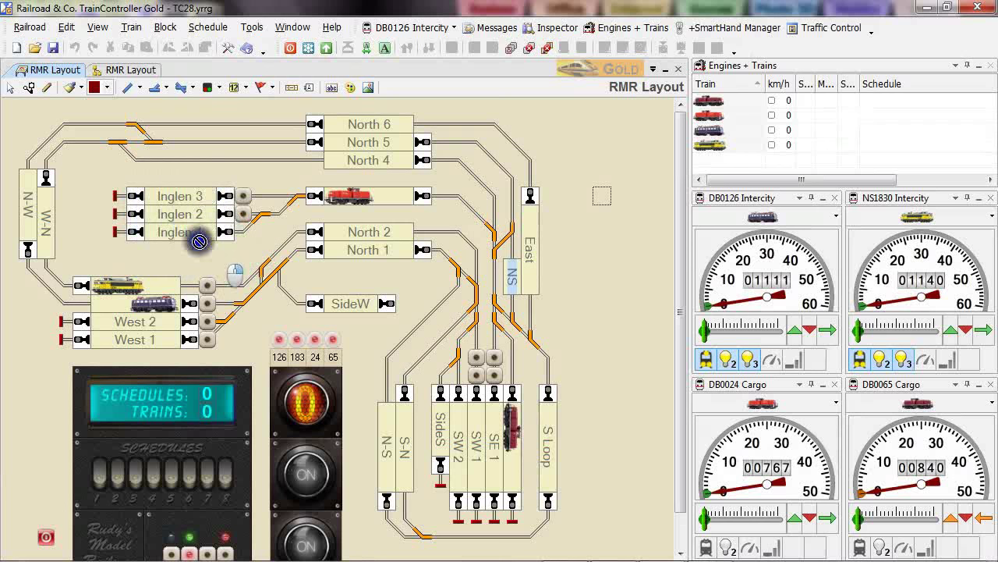
Place one counter below Inglen 1, deleting the accidental second counter.
left_click_drag(192, 241, 185, 172)
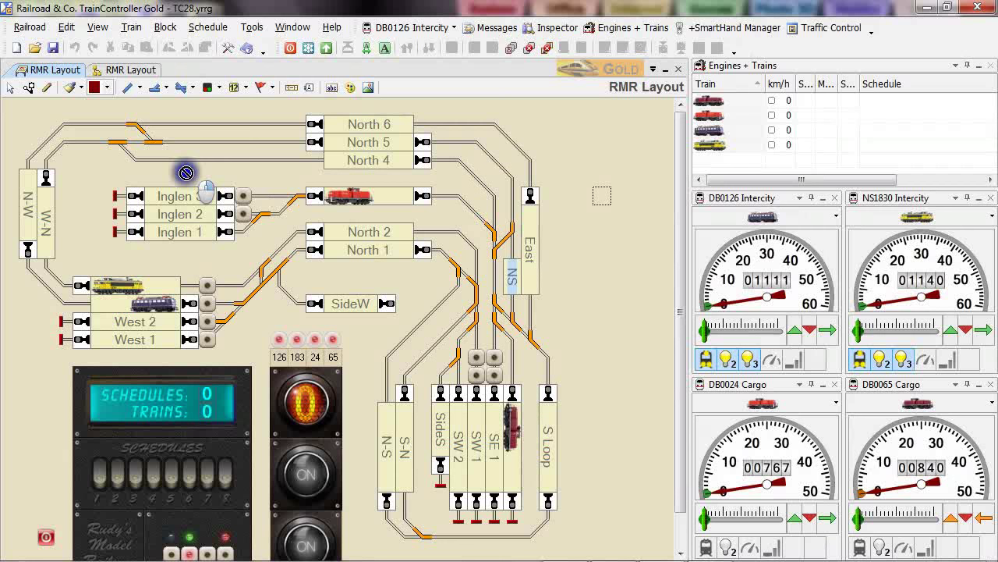
left_click(244, 88)
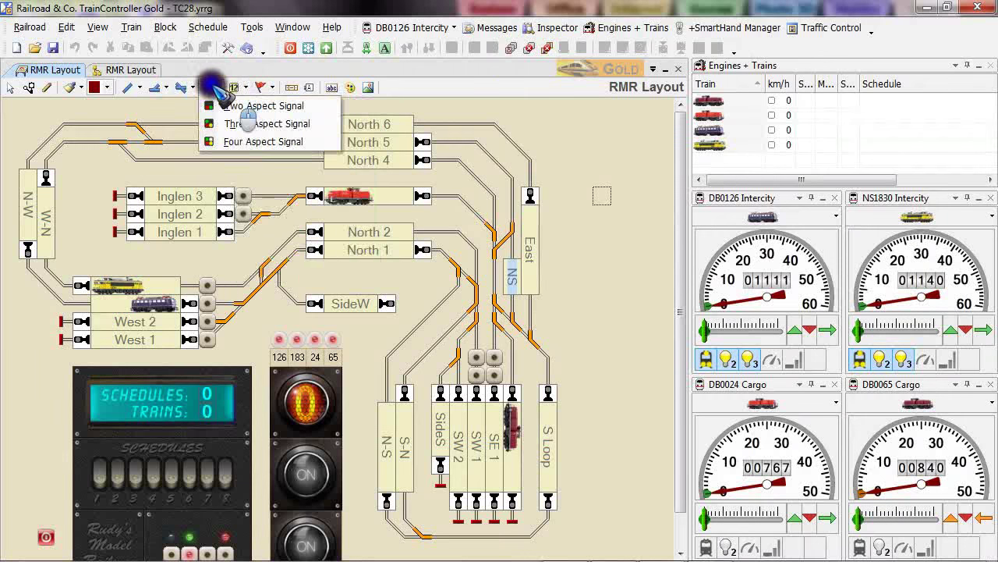
left_click(244, 87)
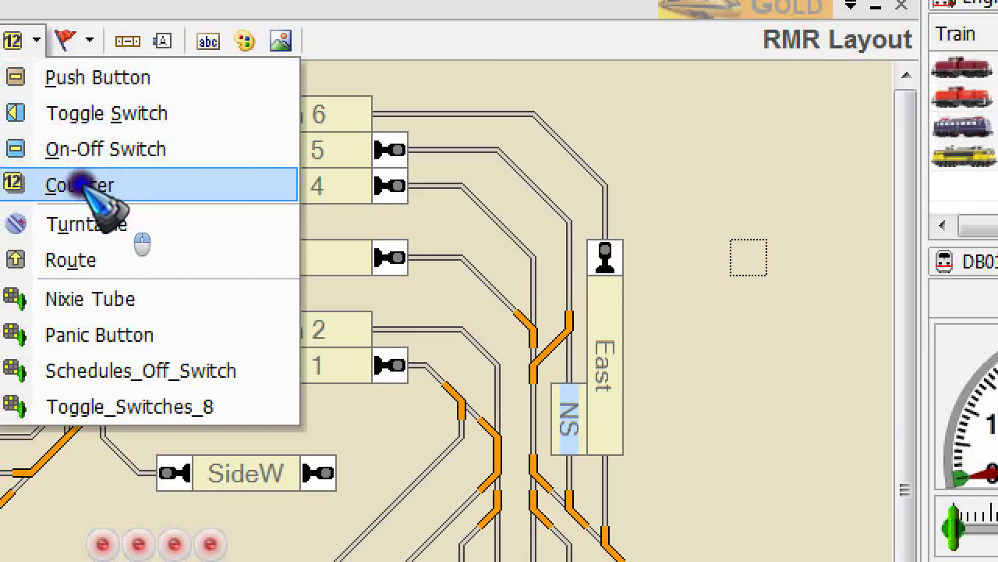
left_click(81, 186)
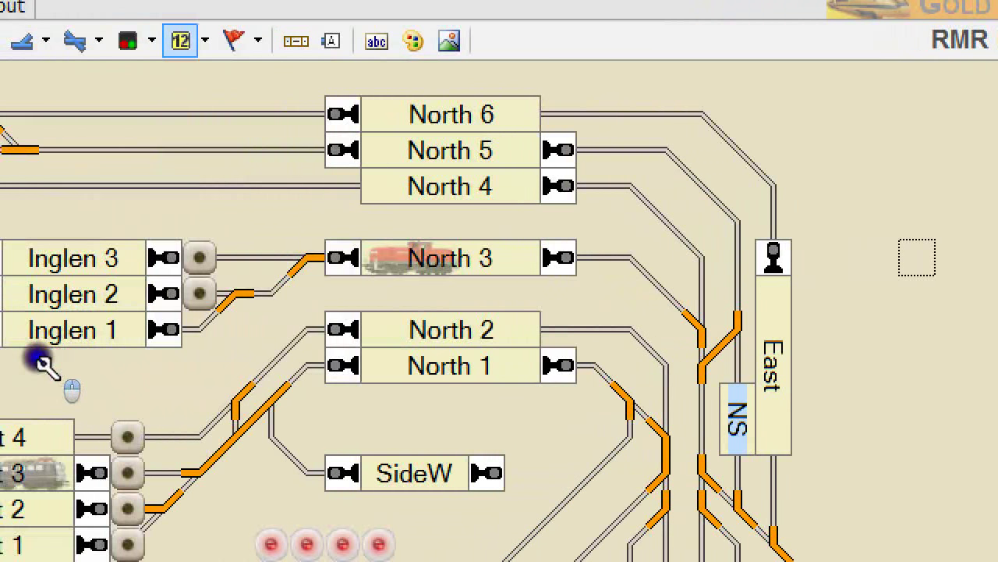
left_click(41, 355)
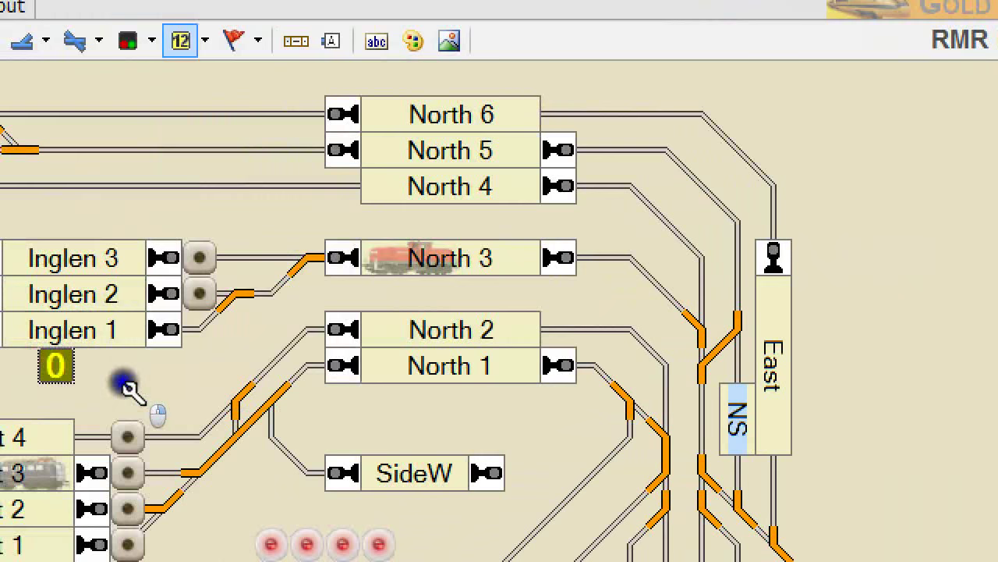
left_click(131, 387)
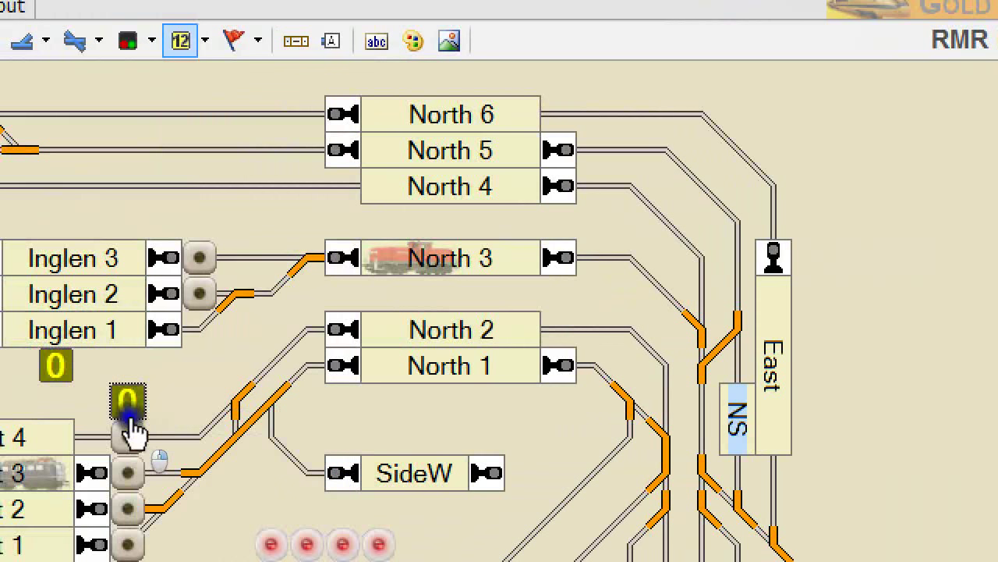
key("Delete")
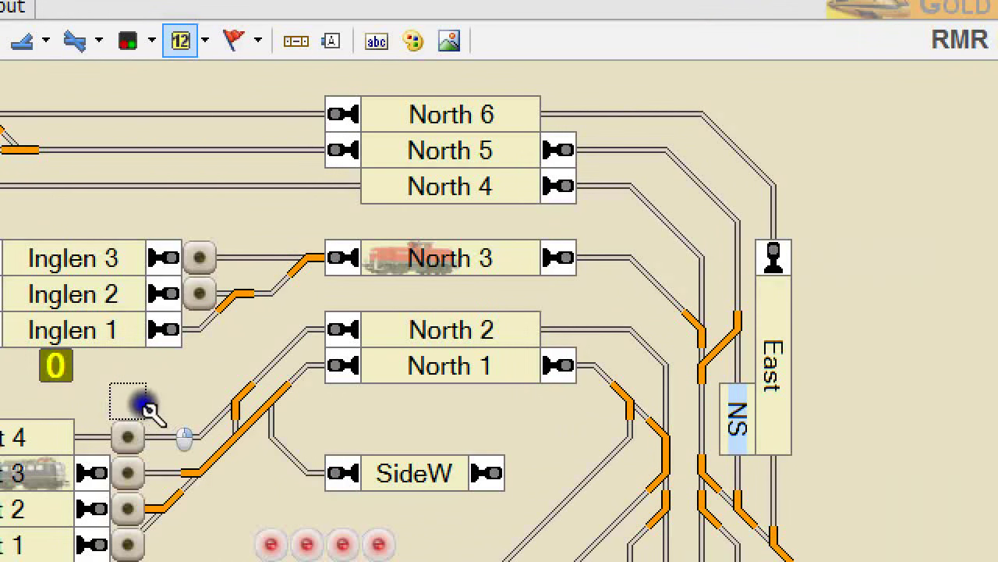
left_click(59, 365)
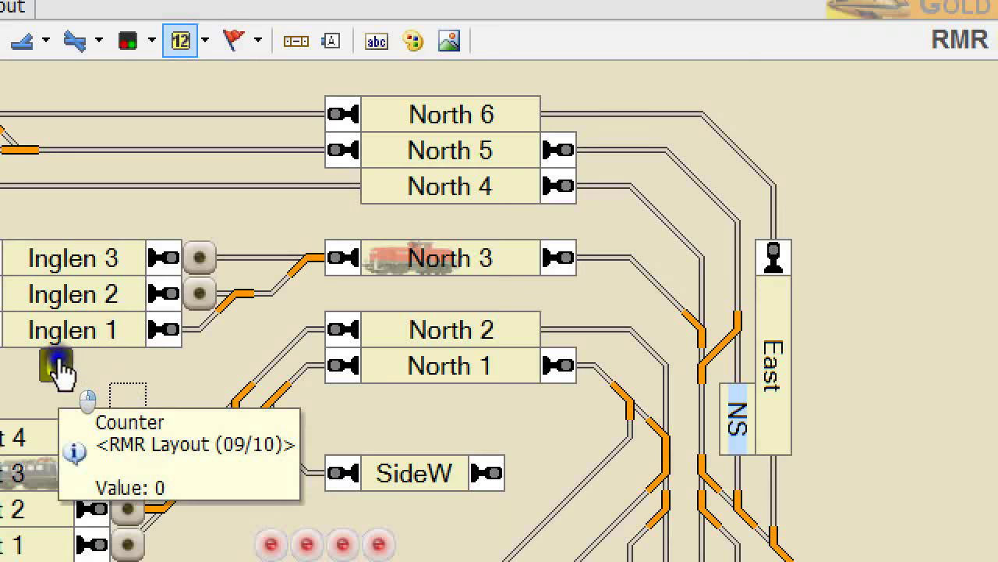
Name the new counter below Inglen 1 'ingl'.
double_click(58, 365)
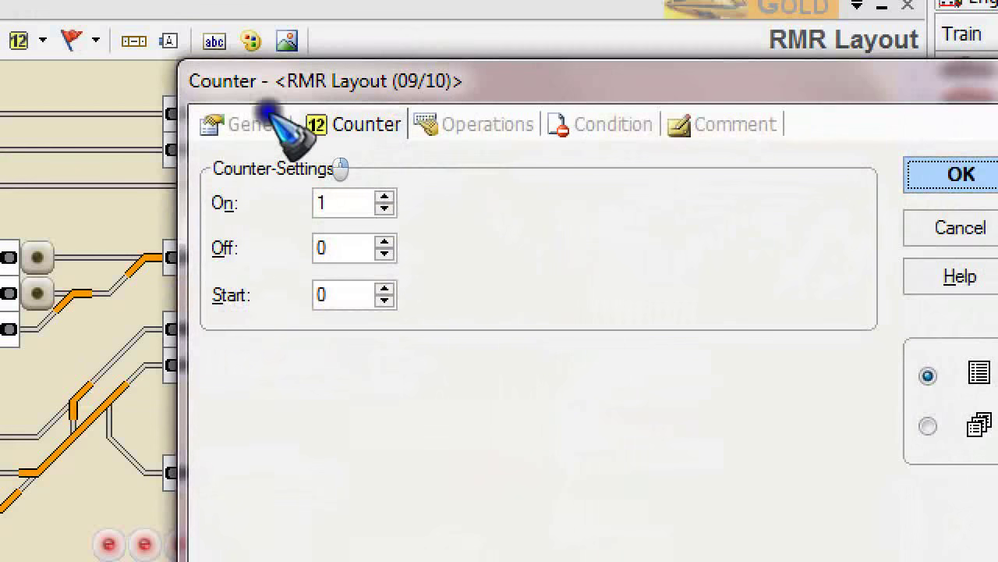
left_click(251, 123)
left_click(383, 244)
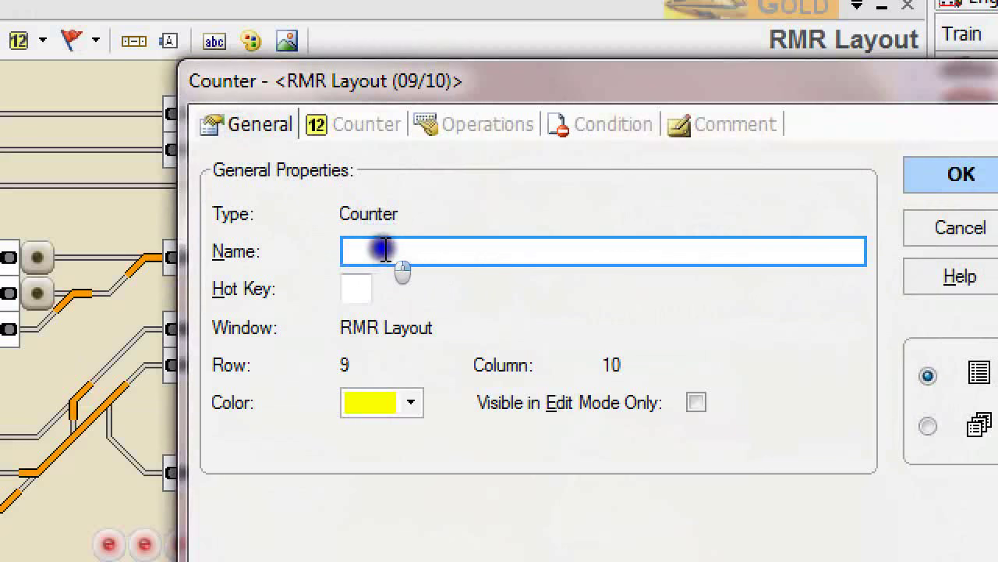
type("ingl")
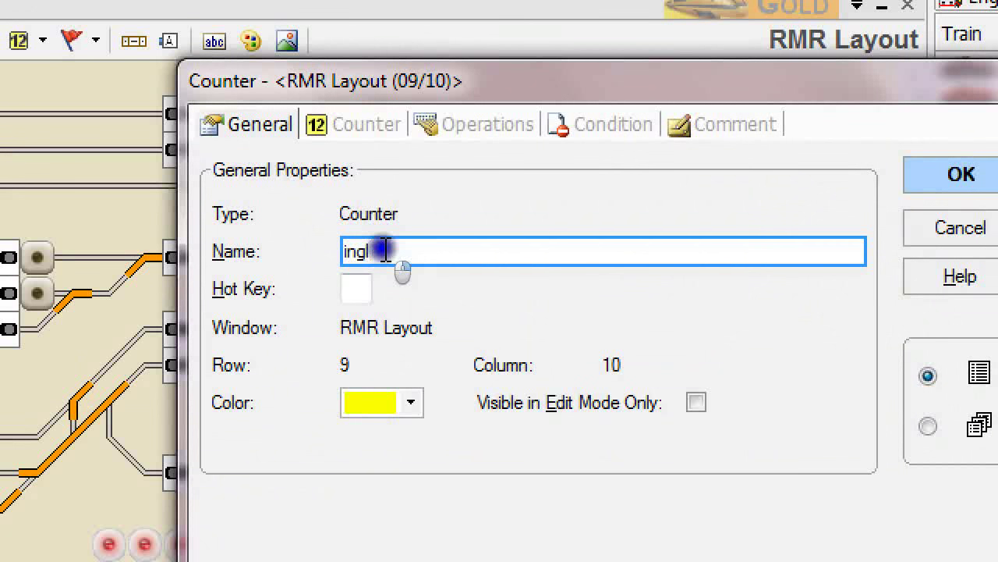
Set the ingl counter's On and Off values to 3.
left_click(365, 125)
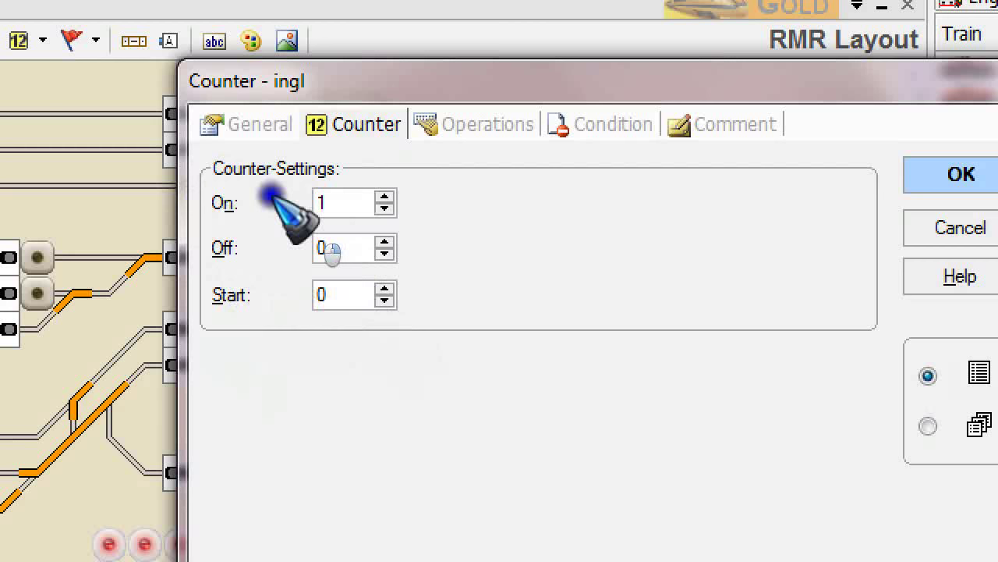
left_click(383, 197)
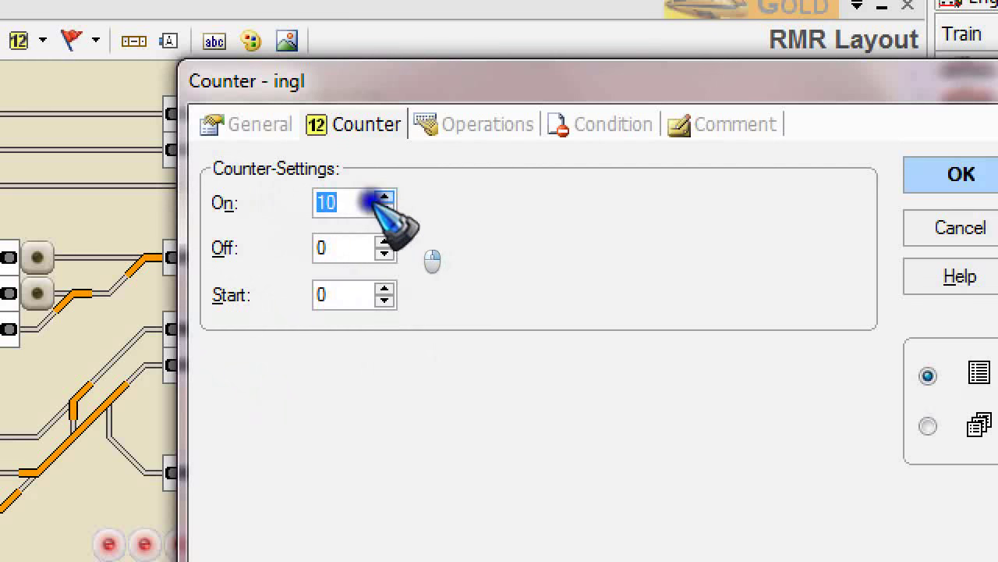
type("3")
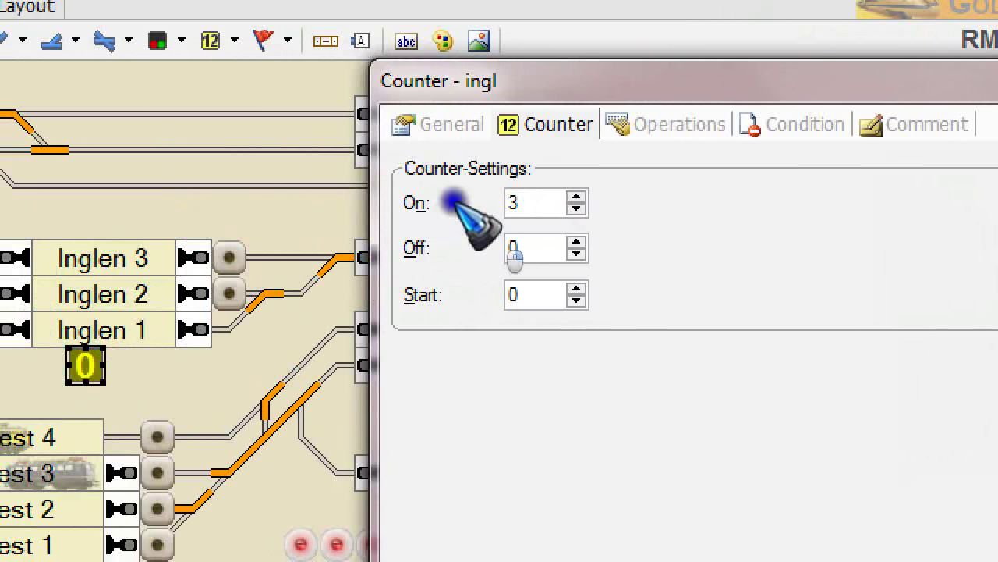
left_click(576, 243)
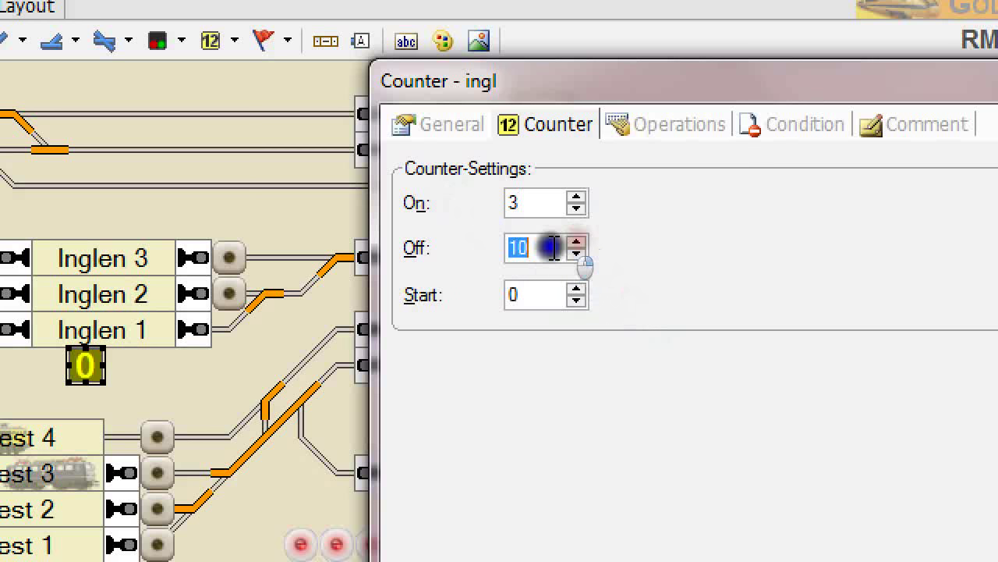
type("3")
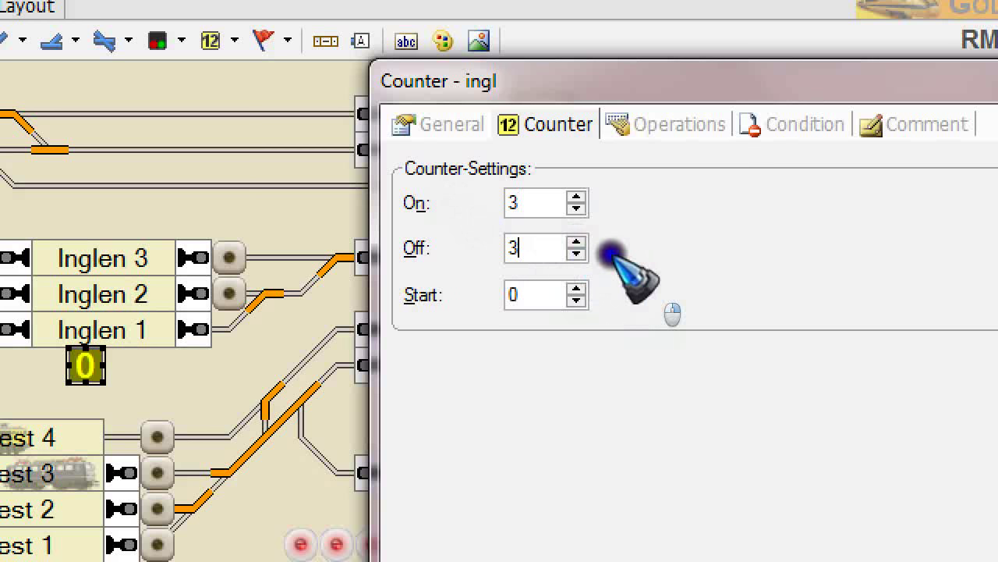
left_click(665, 126)
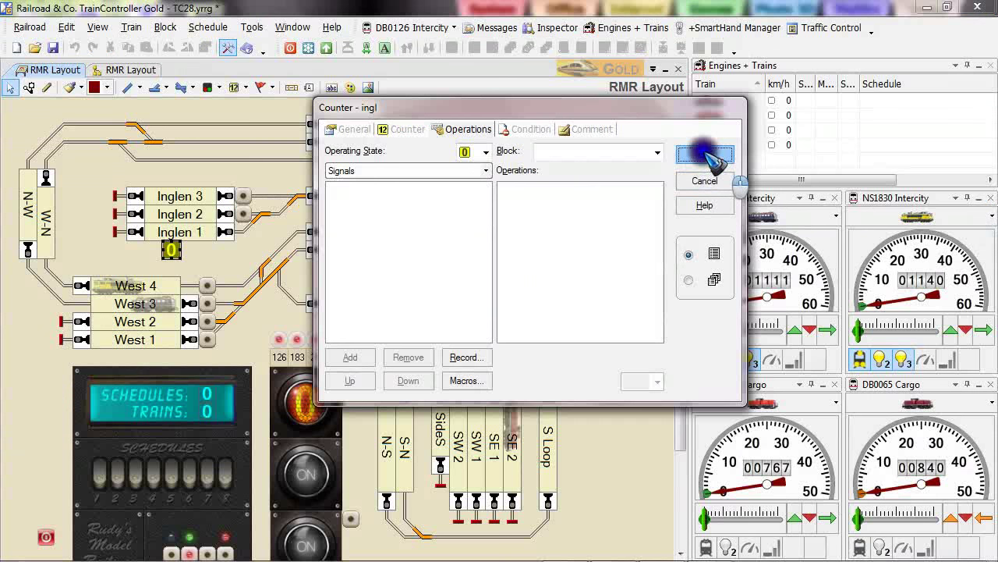
Place a flagman indicator beside the ingl counter and name it 'i full'.
left_click(704, 153)
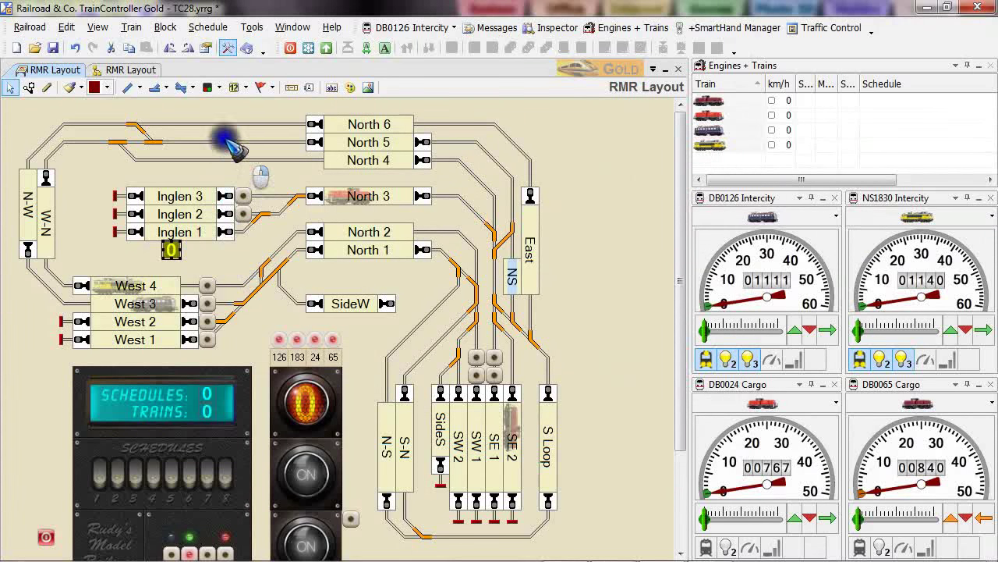
left_click(261, 87)
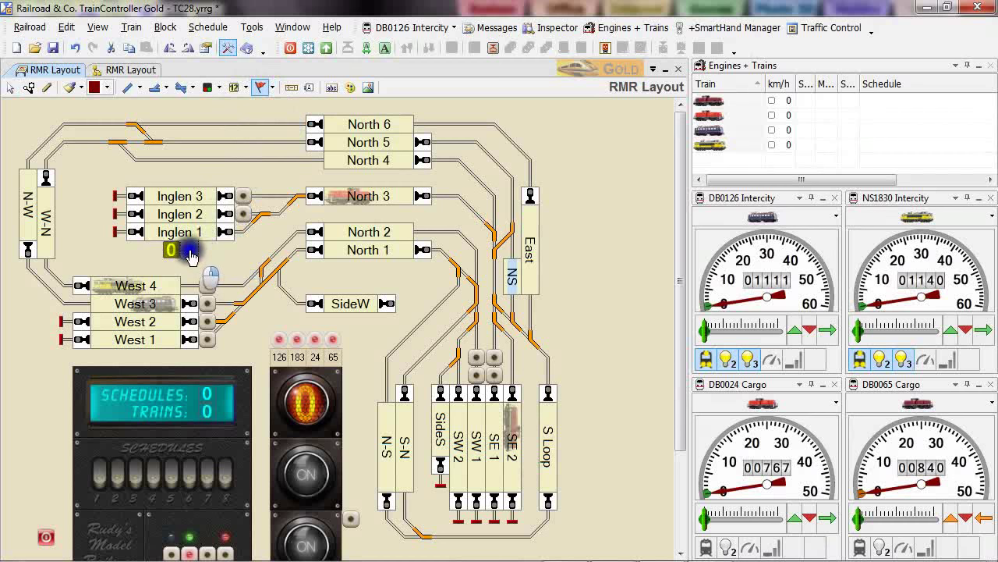
left_click(189, 252)
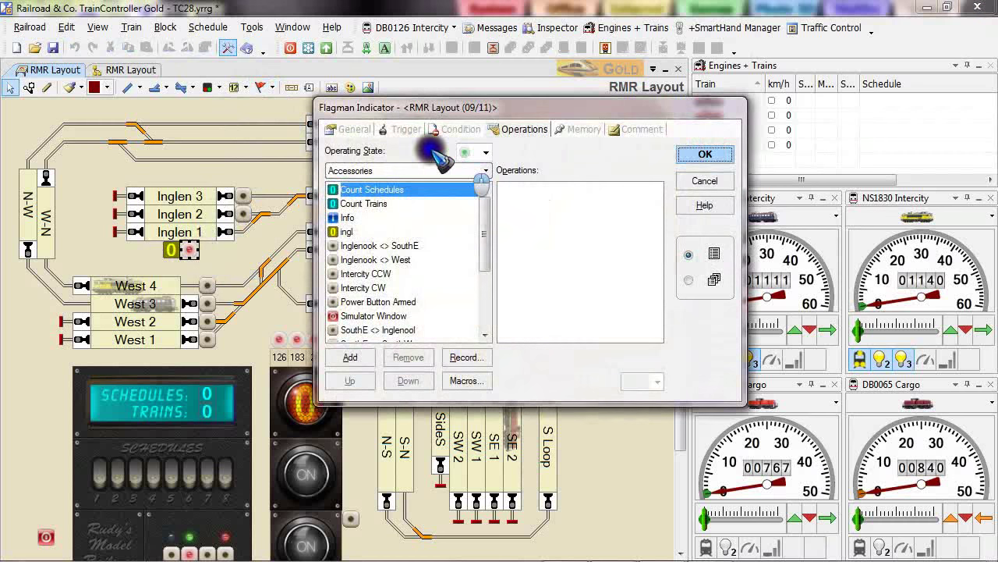
left_click(351, 128)
type("i")
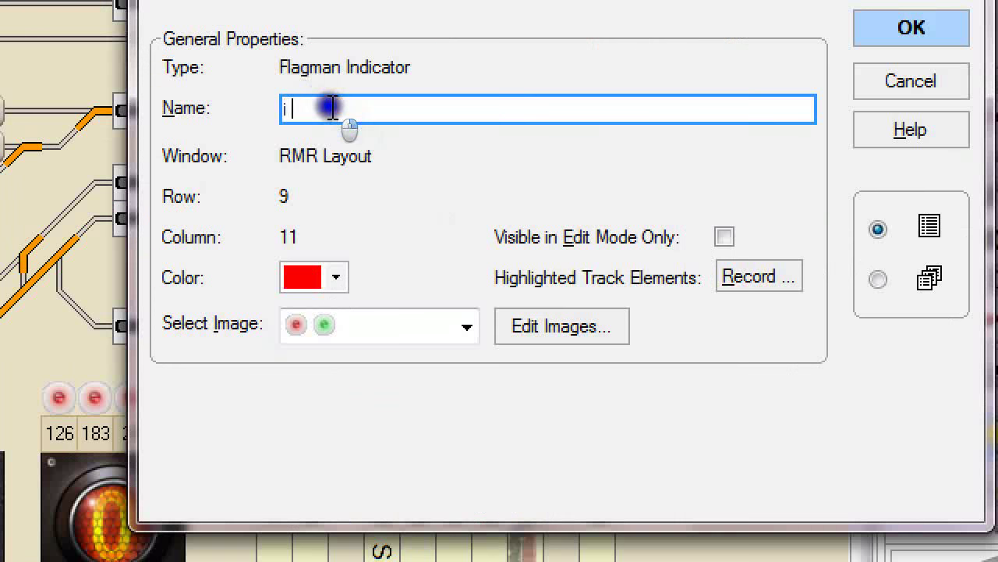
type("full")
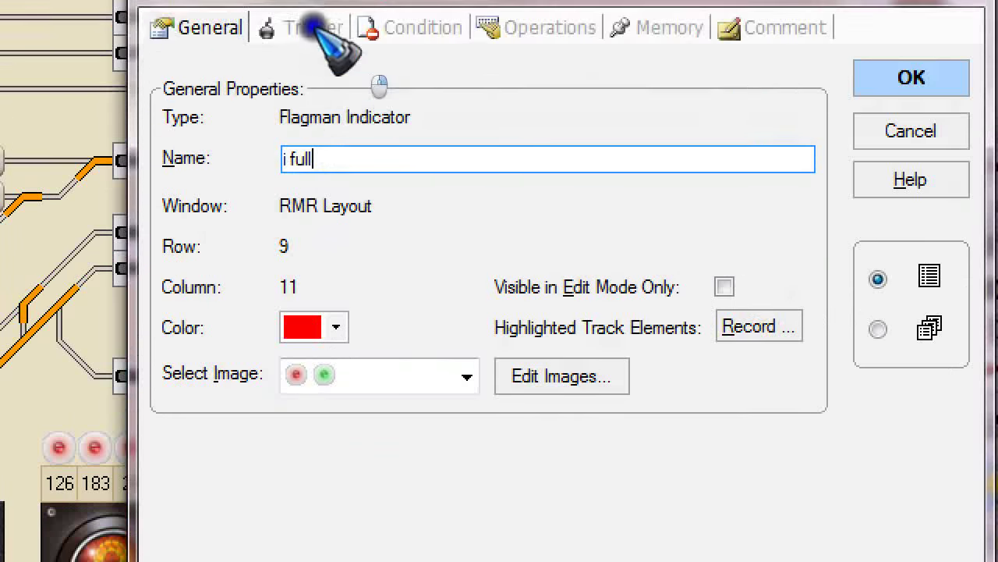
Make the 'i full' indicator trigger on the ingl counter's checked state.
left_click(312, 47)
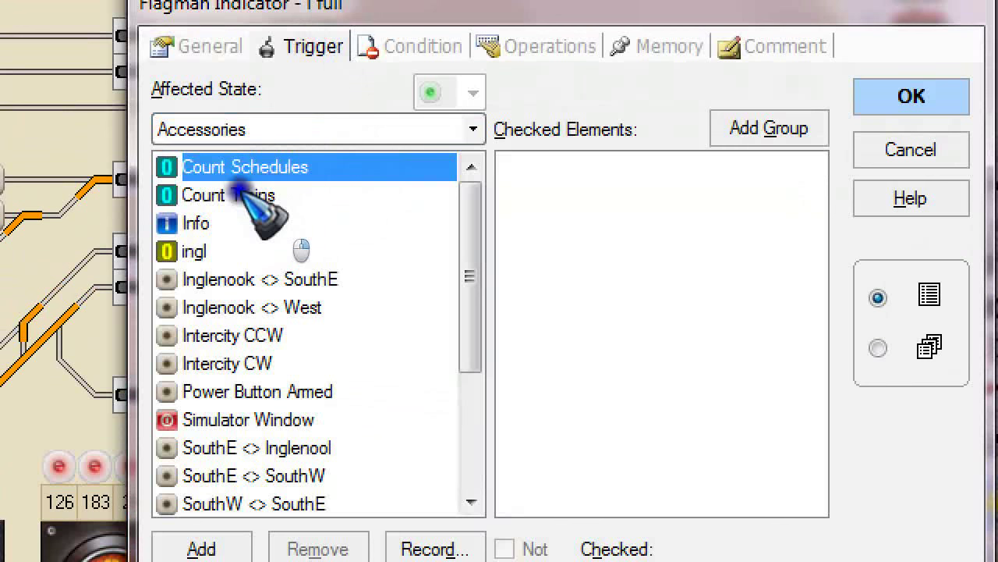
left_click_drag(470, 197, 473, 207)
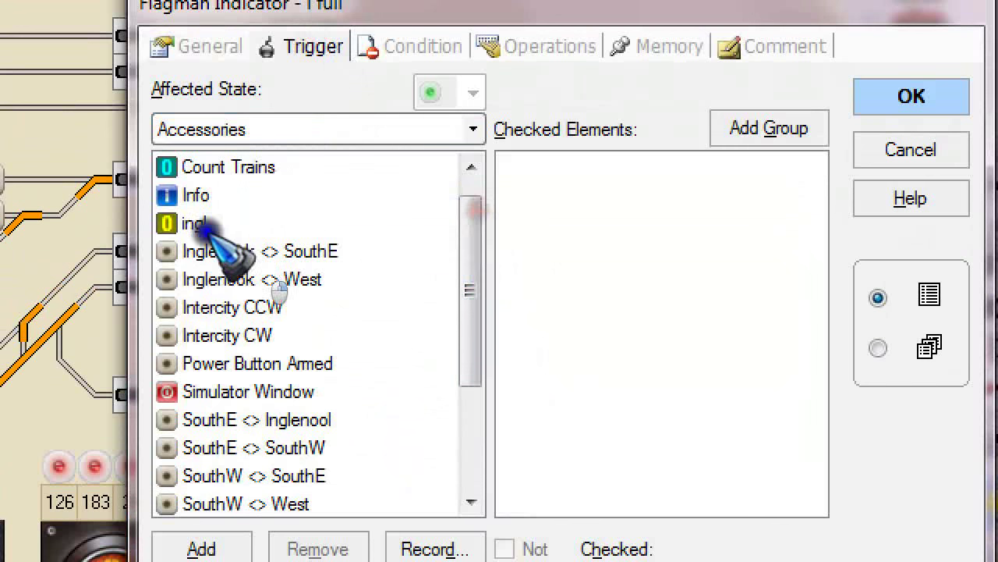
left_click(168, 223)
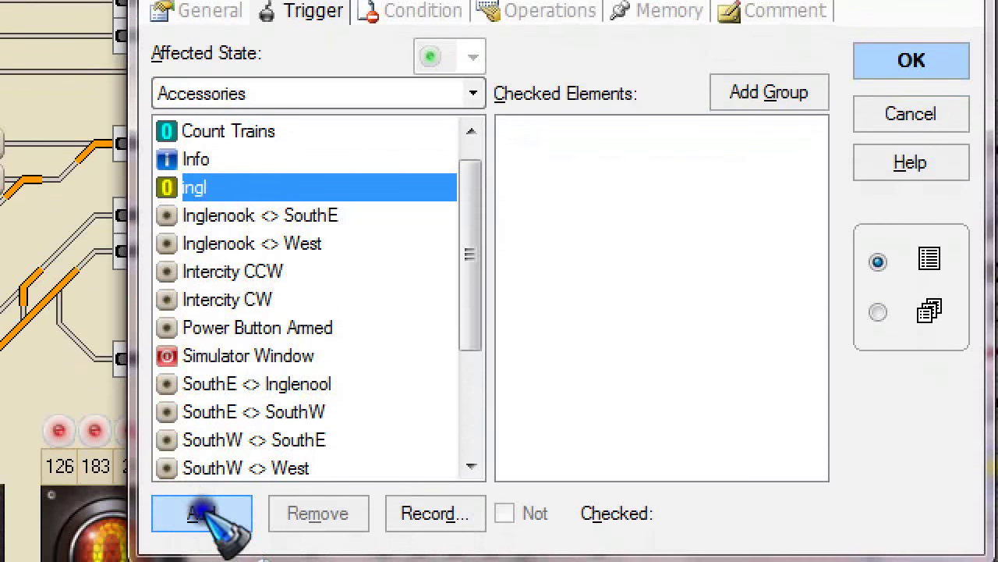
left_click(201, 505)
left_click(584, 154)
left_click(690, 513)
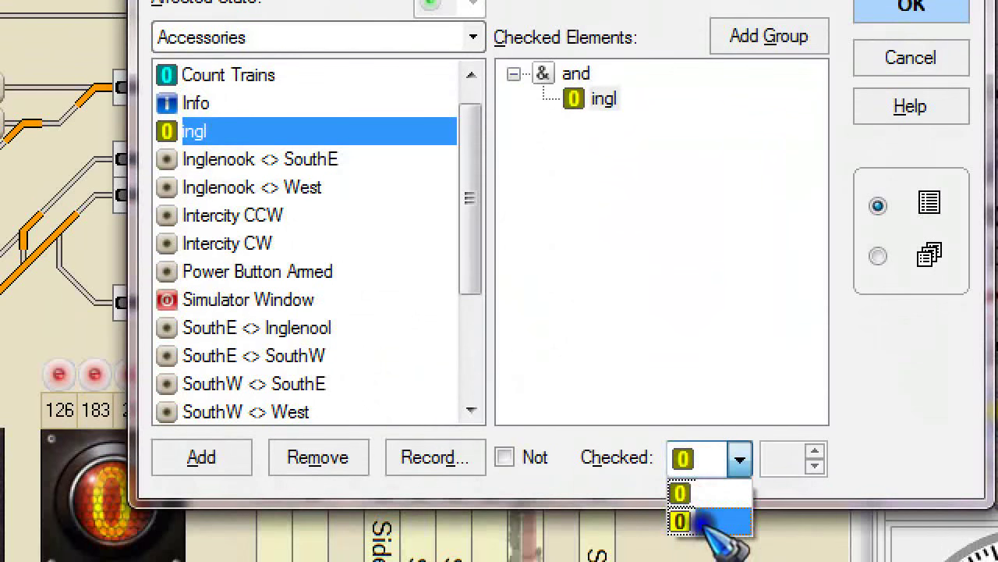
left_click(680, 518)
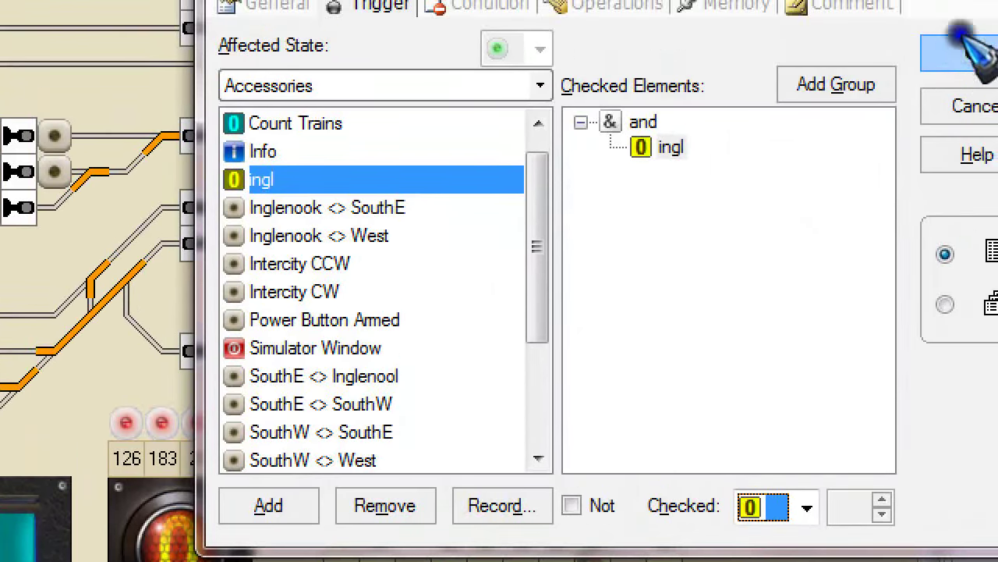
left_click(966, 51)
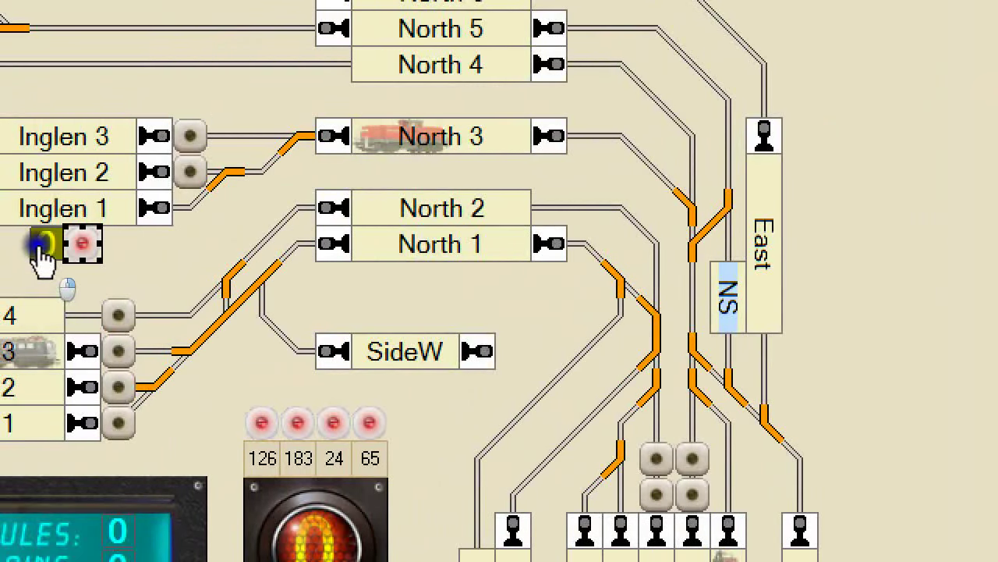
Reopen the ingl counter's properties and close them with OK, leaving no operations.
double_click(40, 245)
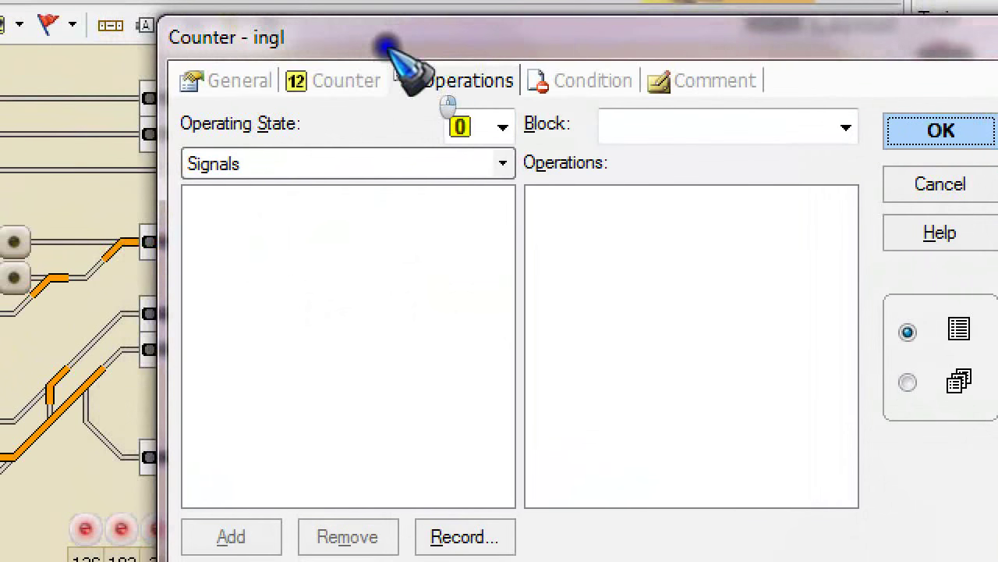
left_click_drag(385, 45, 385, 99)
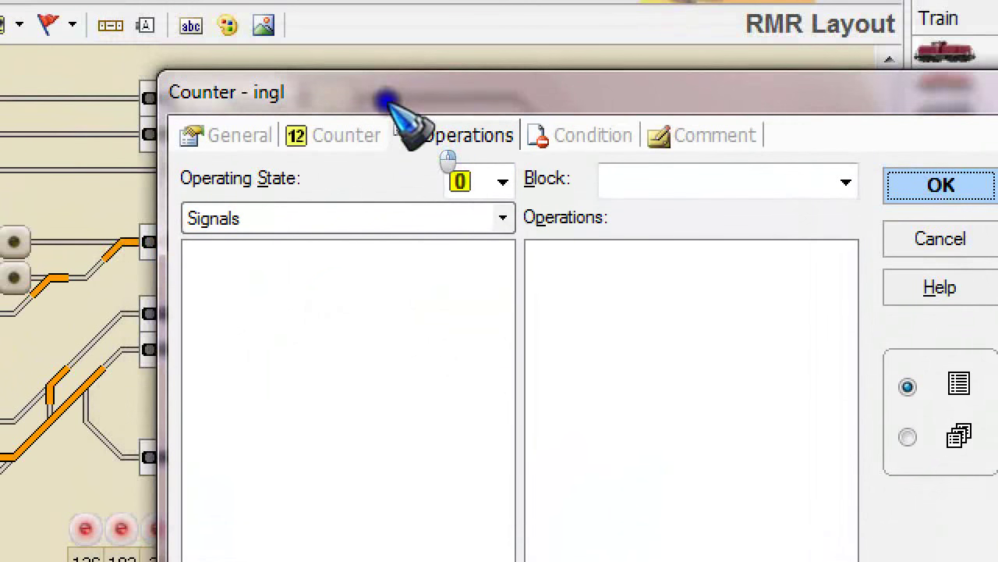
left_click(938, 183)
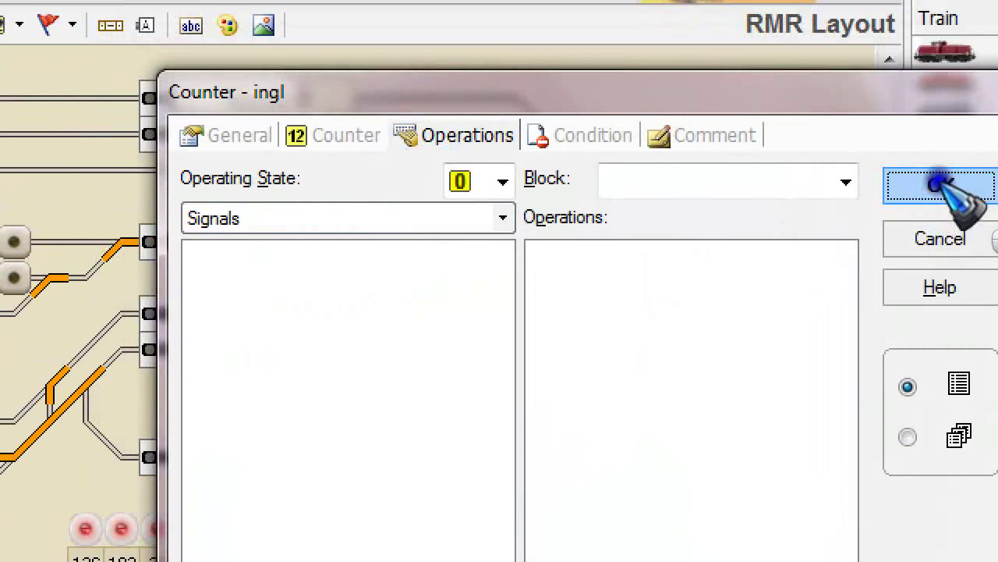
left_click(938, 183)
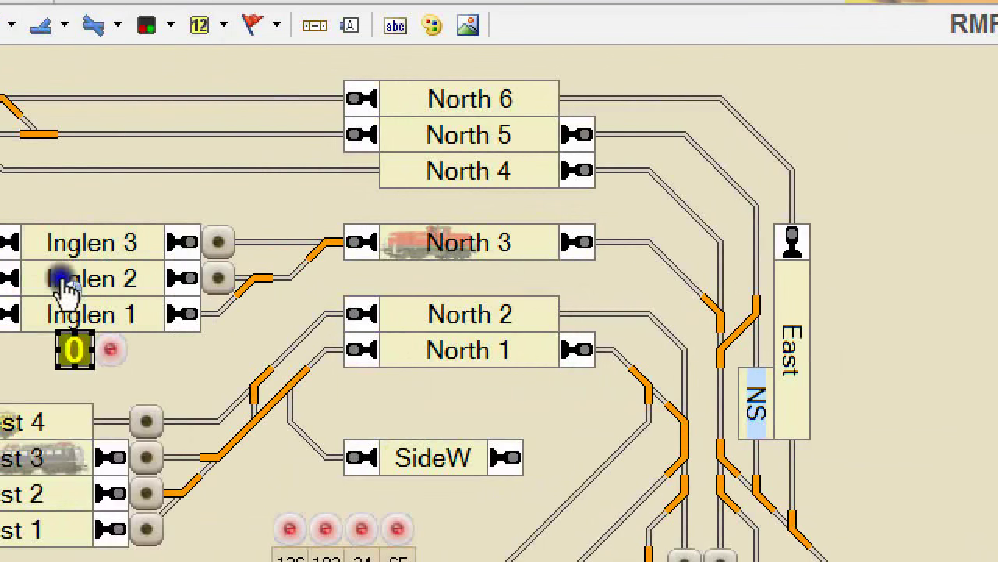
Place flagman indicators to the left of Inglen 3 and Inglen 2.
left_click(90, 244)
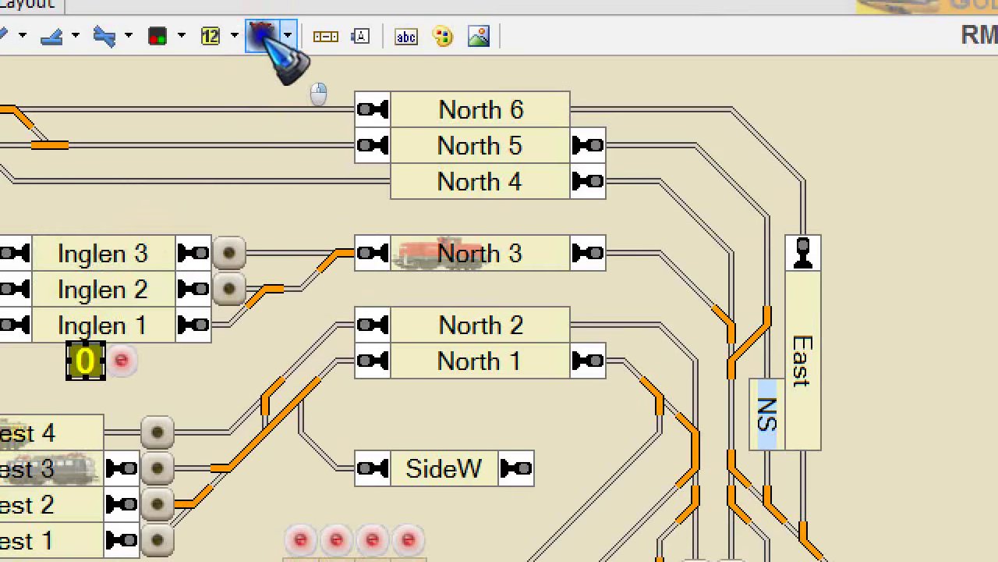
left_click(264, 32)
left_click(53, 254)
left_click(46, 290)
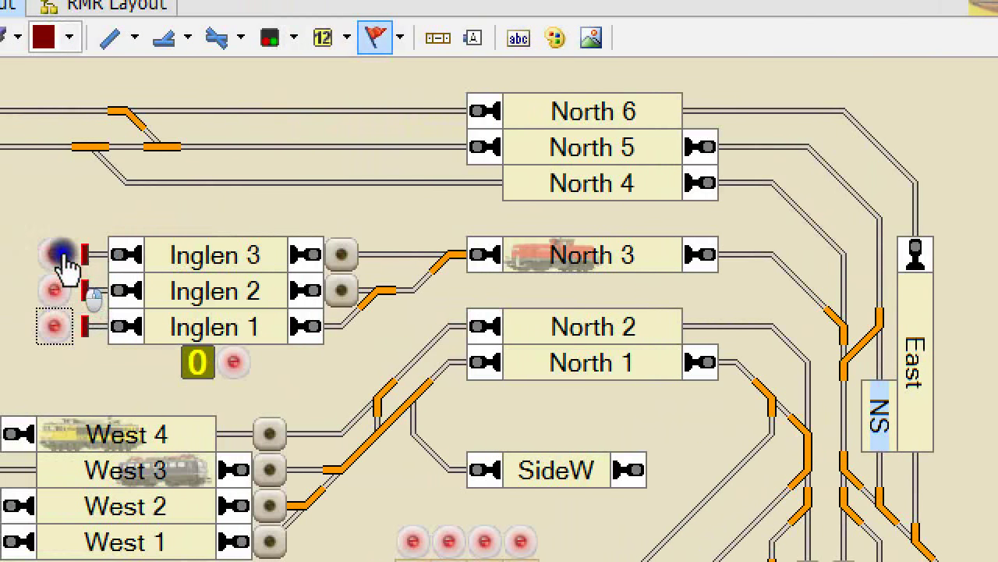
double_click(60, 253)
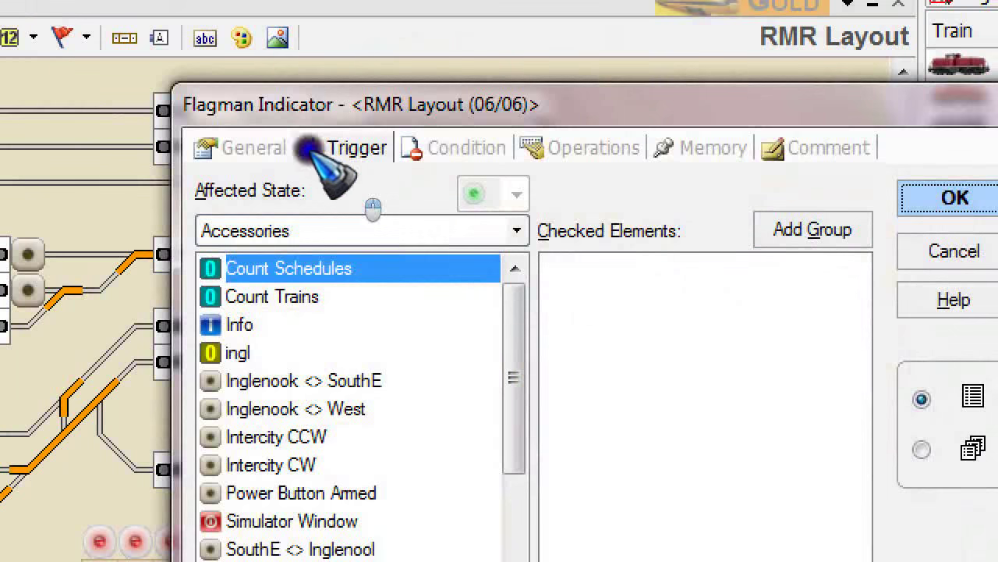
Name the Inglen 3 indicator i3 and trigger it on block Inglen 3 being red.
left_click(258, 145)
type("i3")
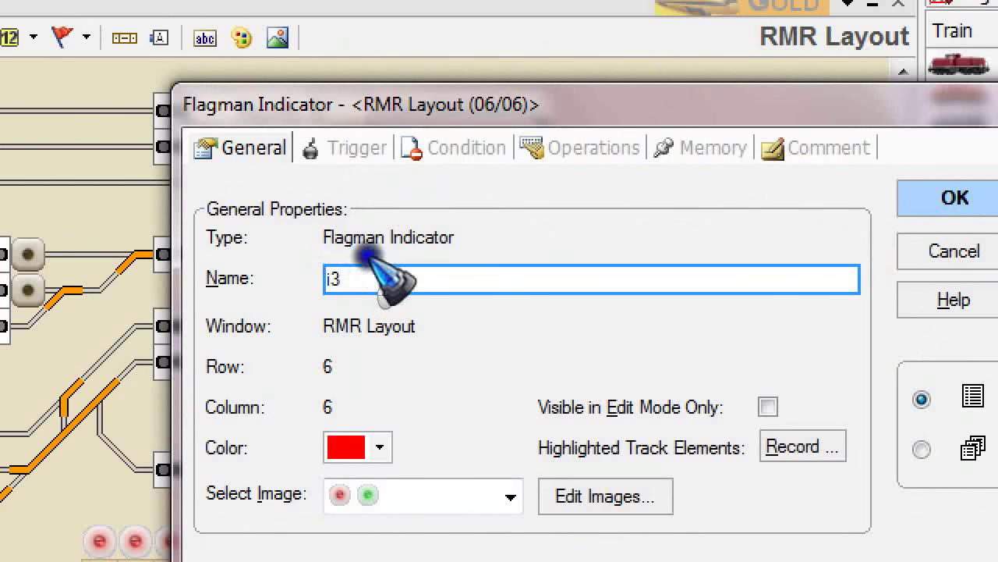
left_click(355, 147)
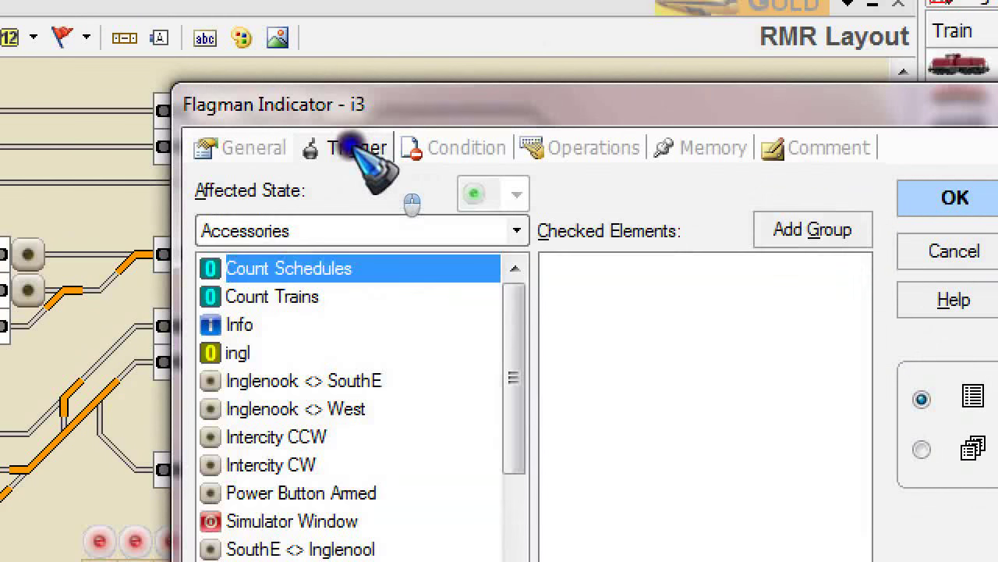
left_click(262, 226)
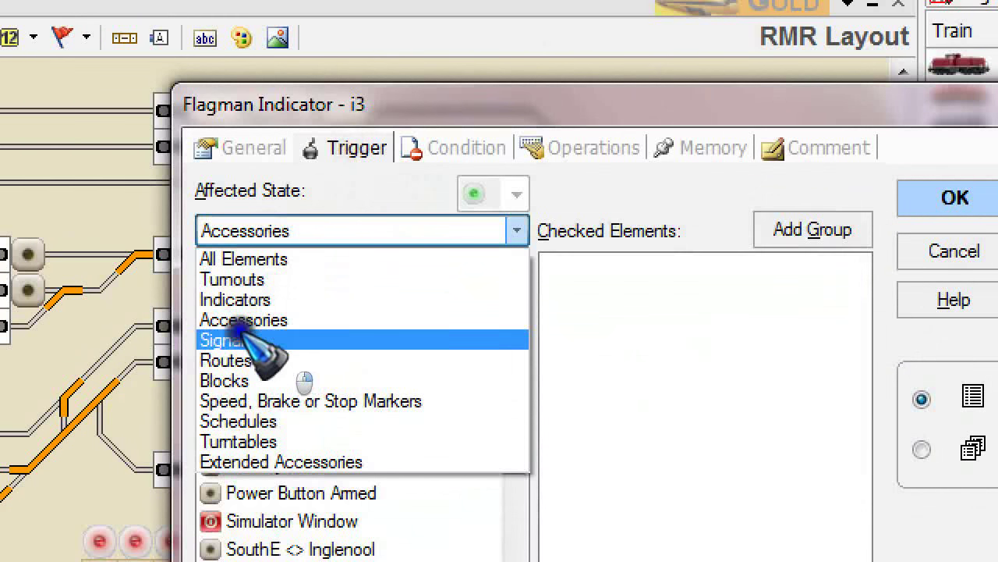
left_click(230, 380)
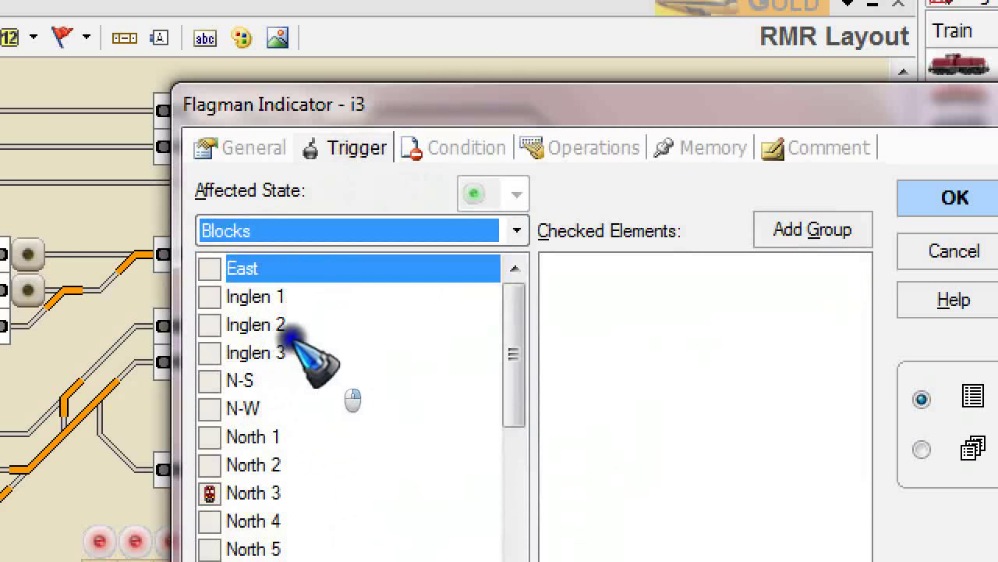
left_click(259, 351)
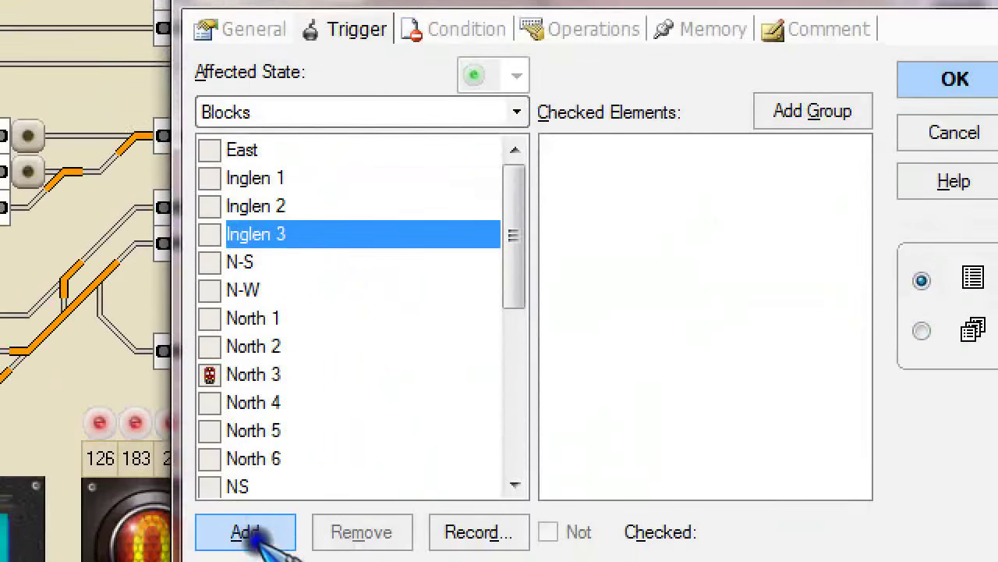
left_click(248, 516)
left_click(667, 158)
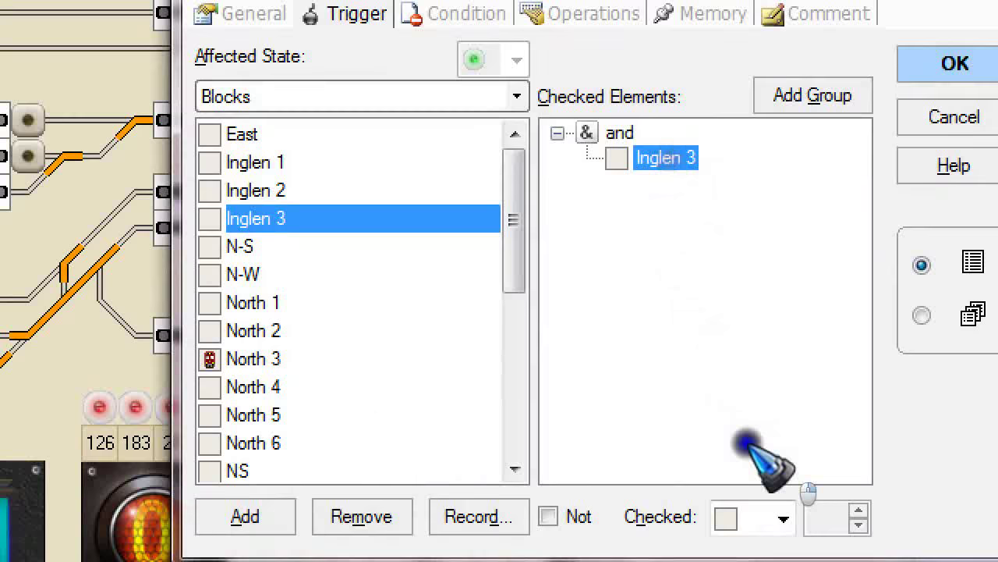
left_click(753, 518)
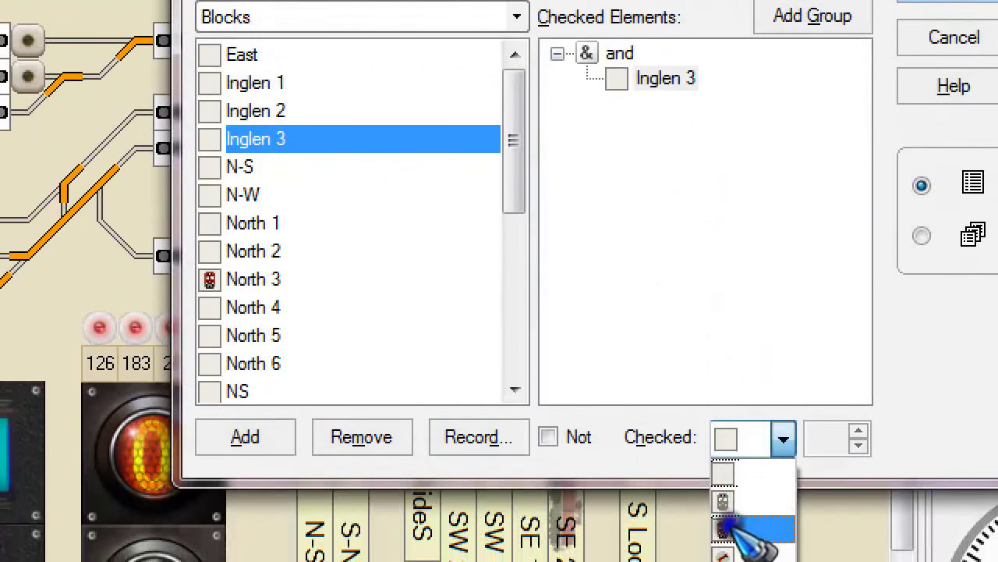
left_click(737, 530)
left_click(707, 168)
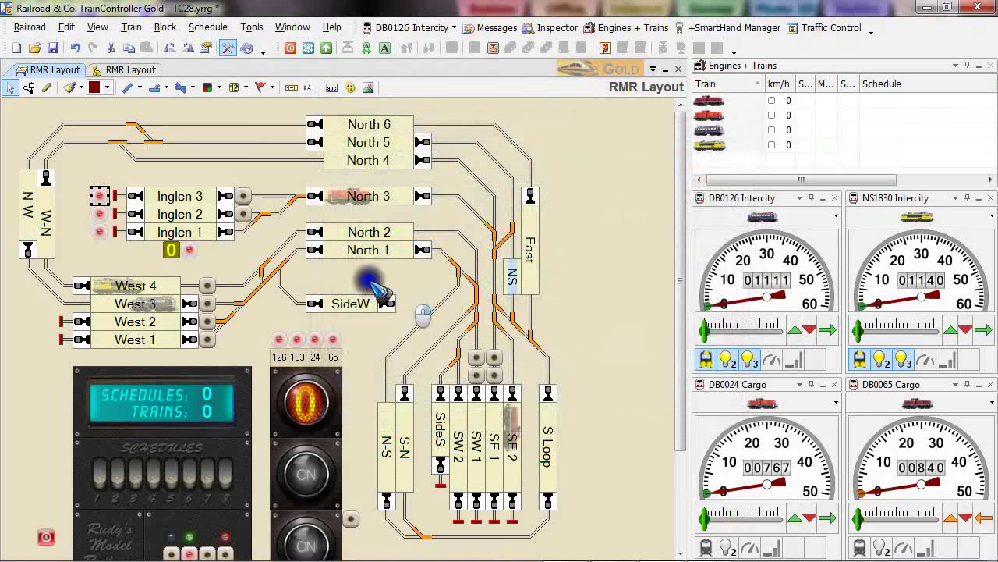
Name the Inglen 2 indicator i2 and trigger it on block Inglen 2 being red.
double_click(99, 214)
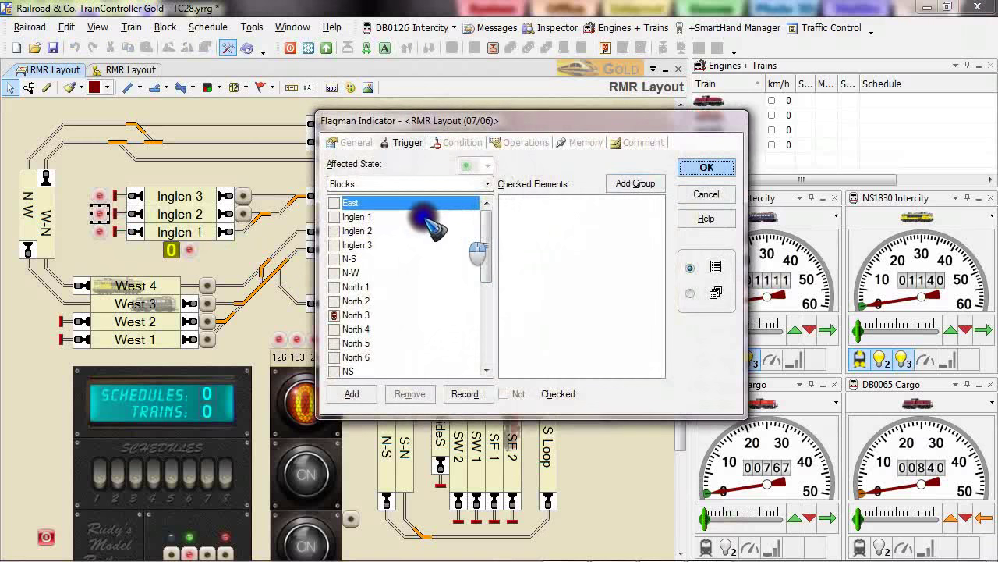
left_click(353, 142)
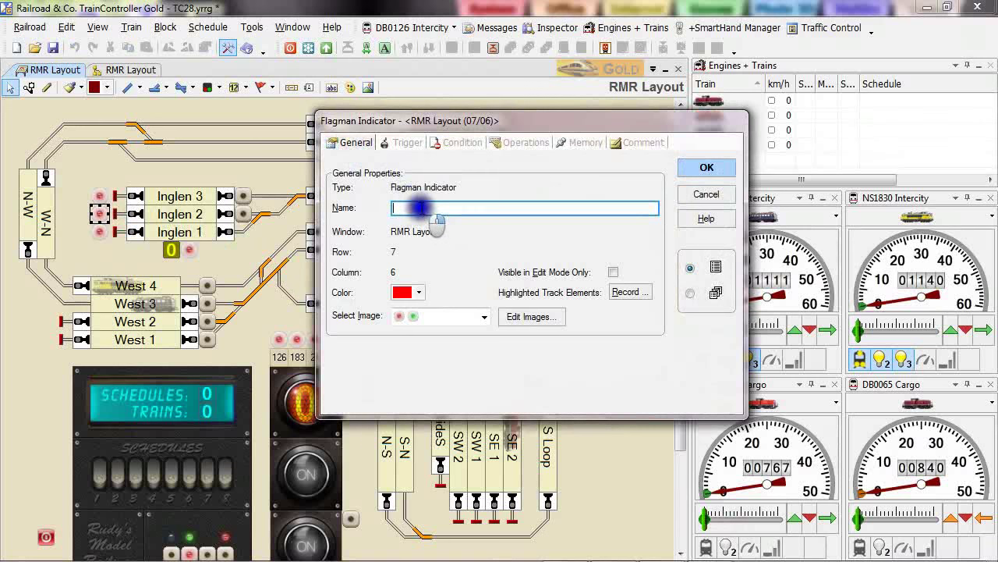
type("i2")
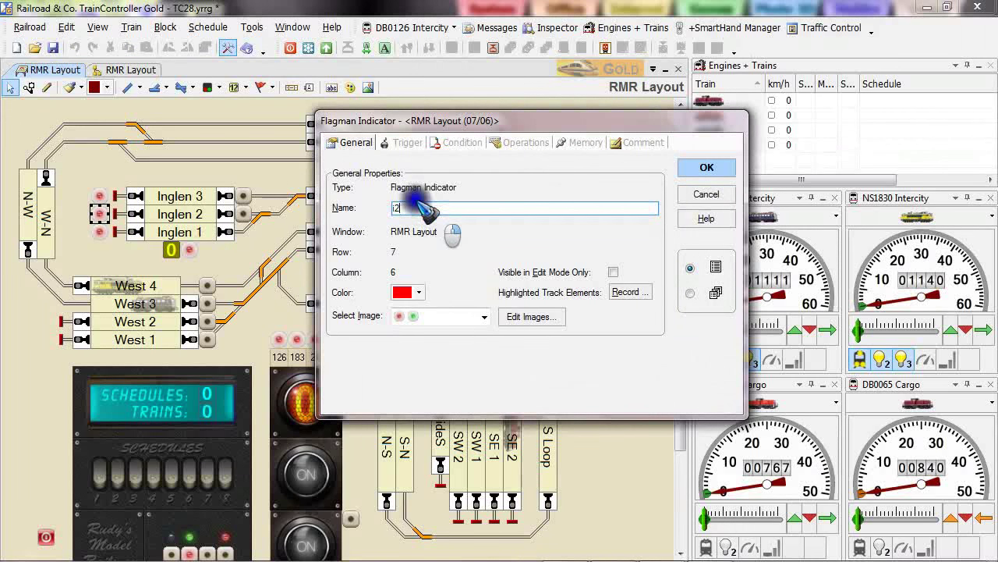
left_click(404, 142)
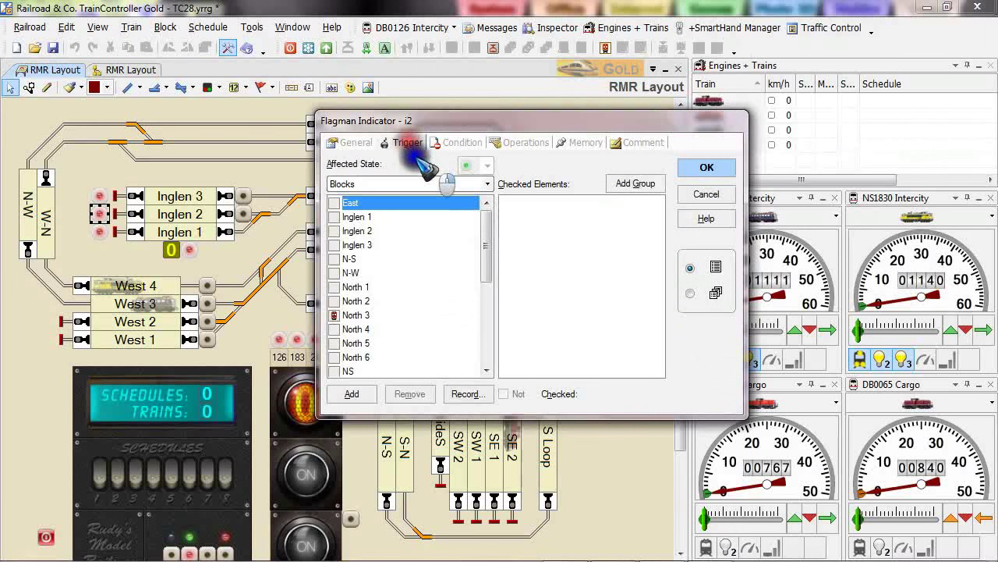
left_click(355, 230)
left_click(350, 394)
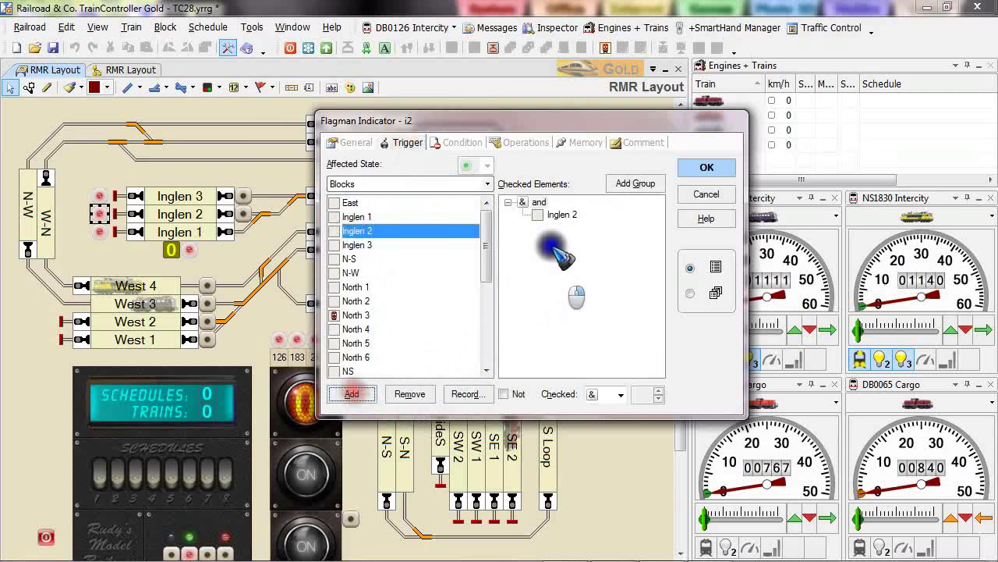
left_click(560, 214)
left_click(621, 394)
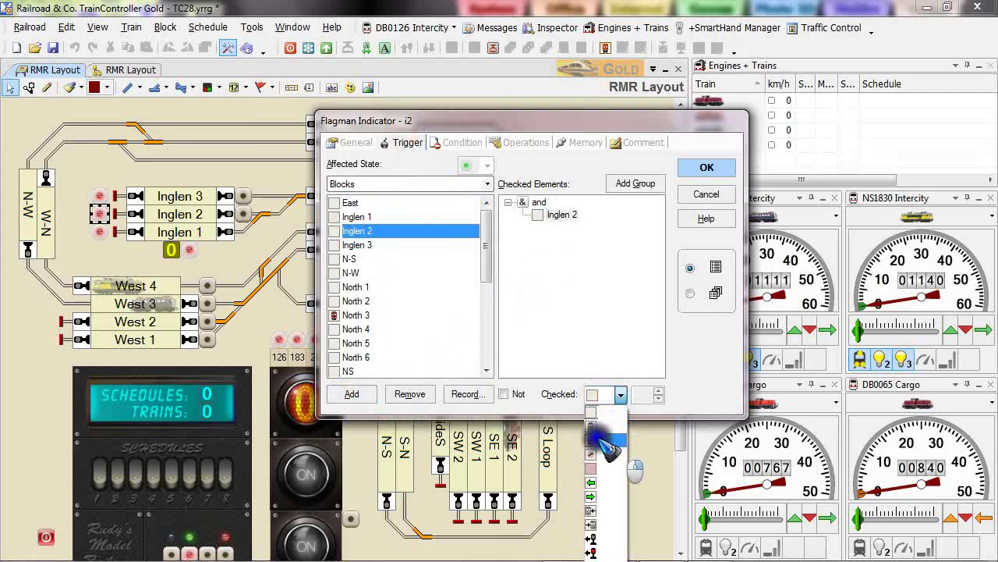
left_click(596, 439)
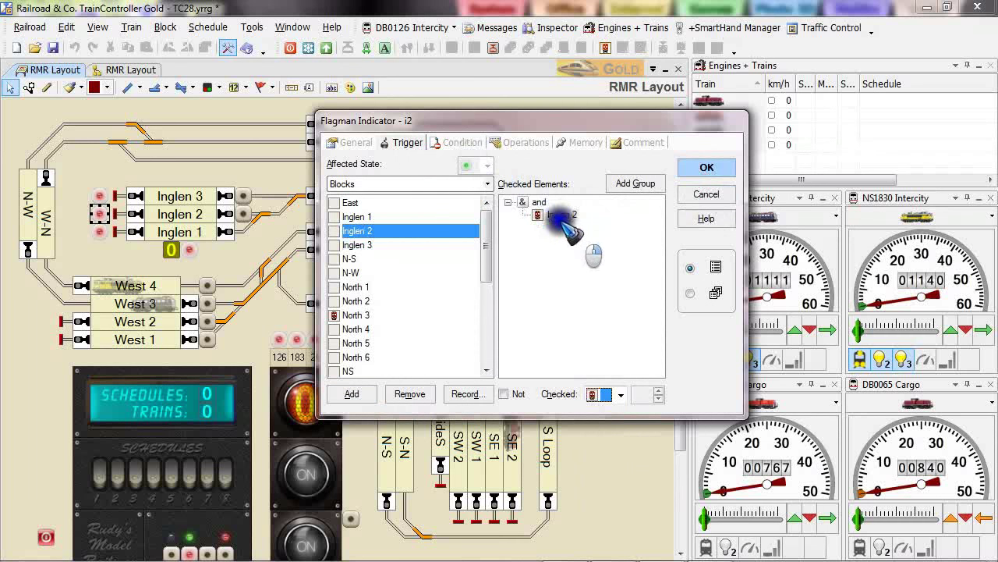
left_click_drag(512, 125, 487, 123)
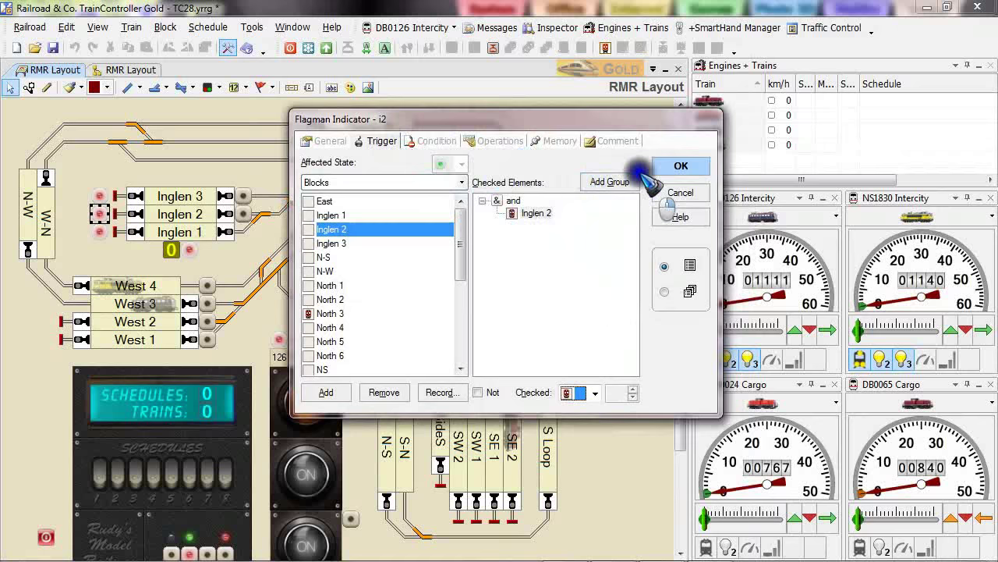
left_click(673, 167)
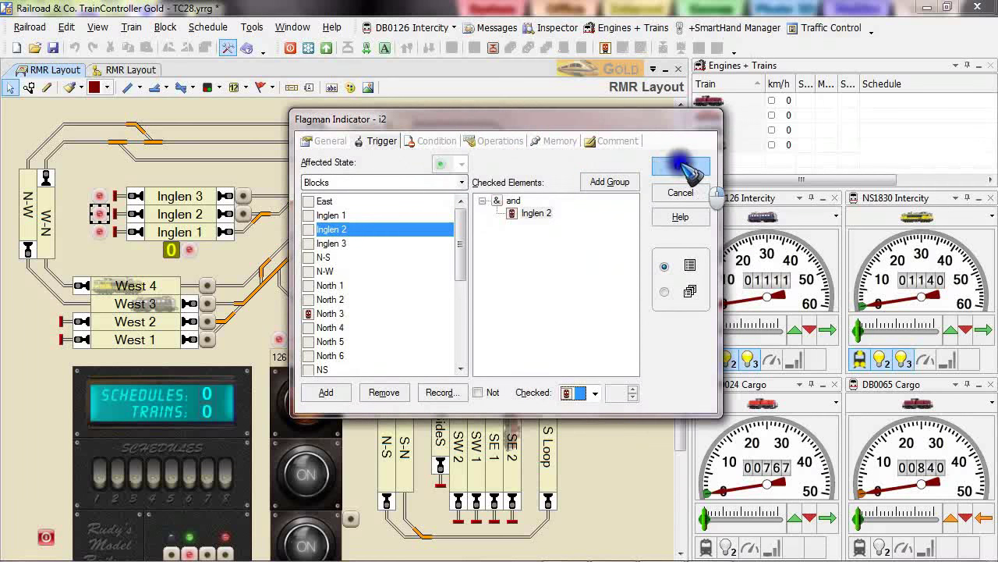
Trigger the Inglen 1 indicator on block Inglen 1 being red and name it i1.
double_click(100, 234)
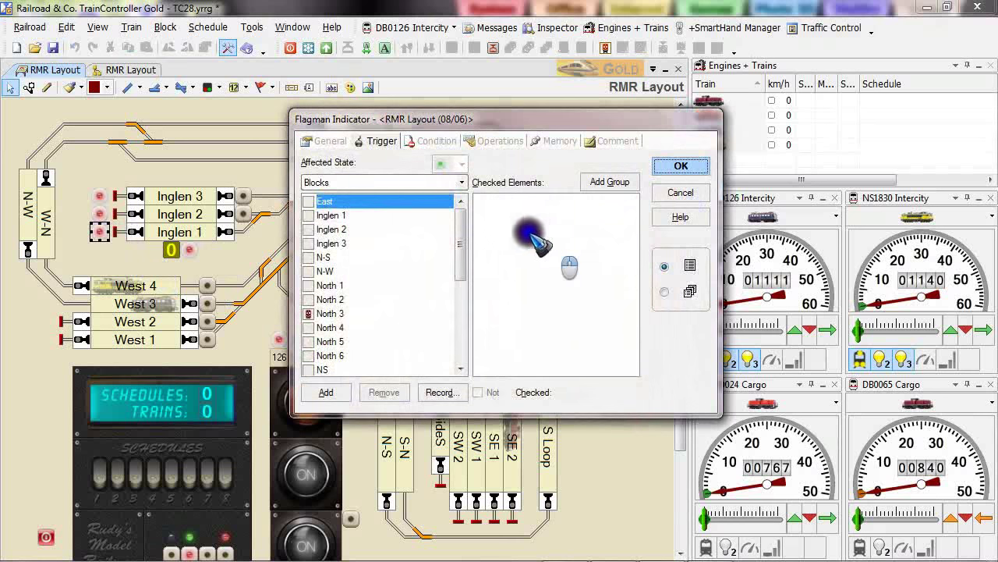
left_click(328, 215)
left_click(326, 392)
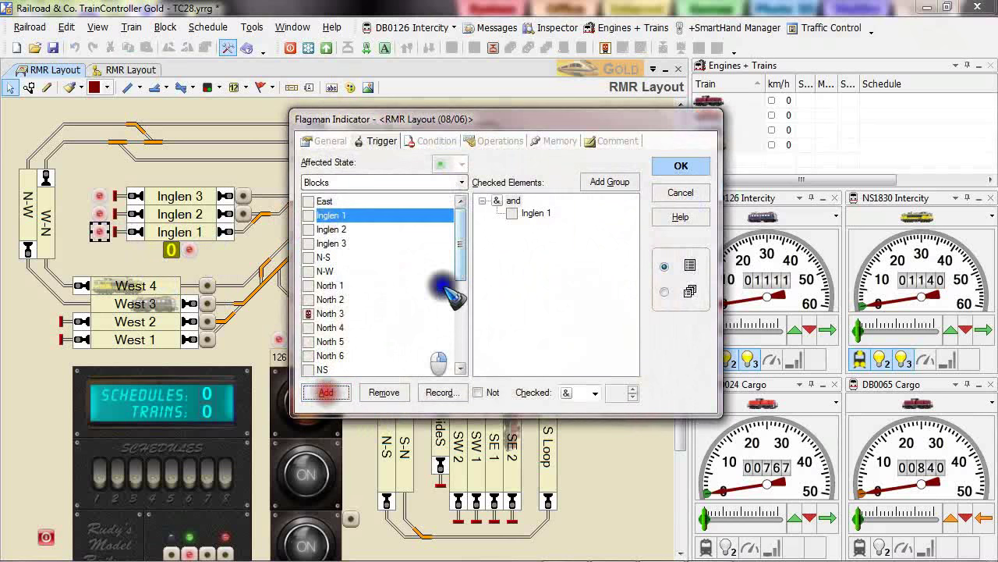
left_click(585, 392)
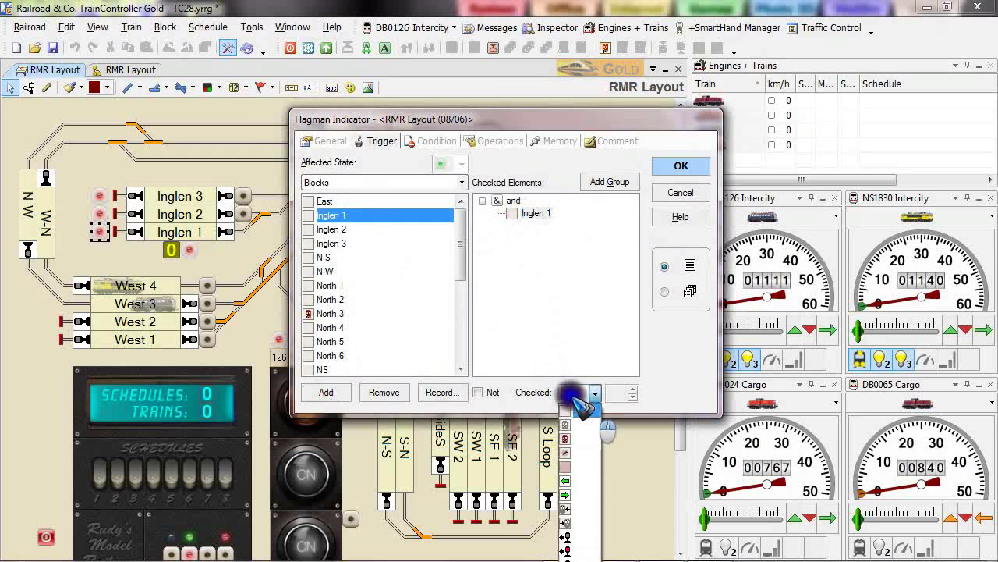
left_click(574, 434)
left_click(324, 141)
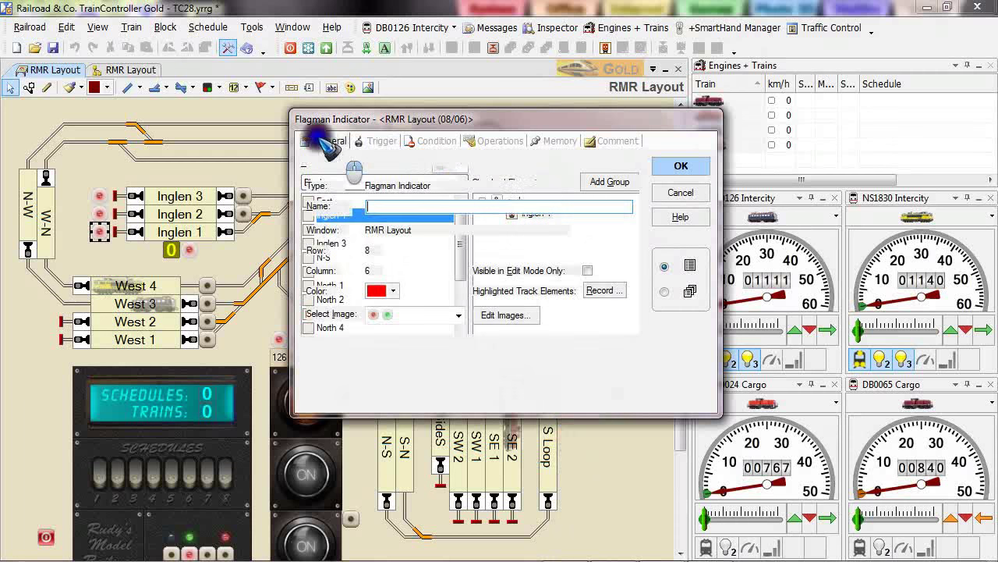
left_click(386, 206)
type("i1")
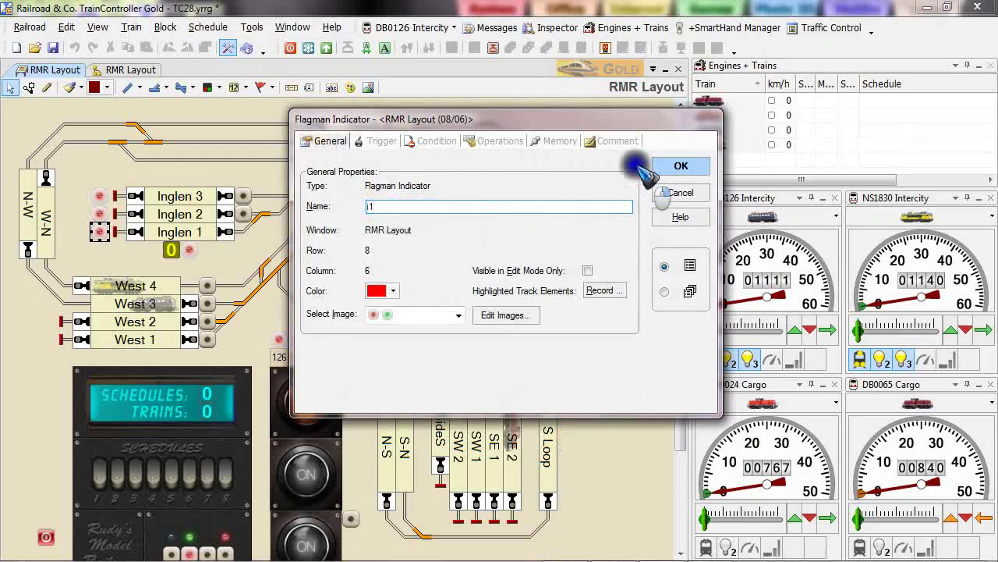
left_click_drag(560, 122, 628, 119)
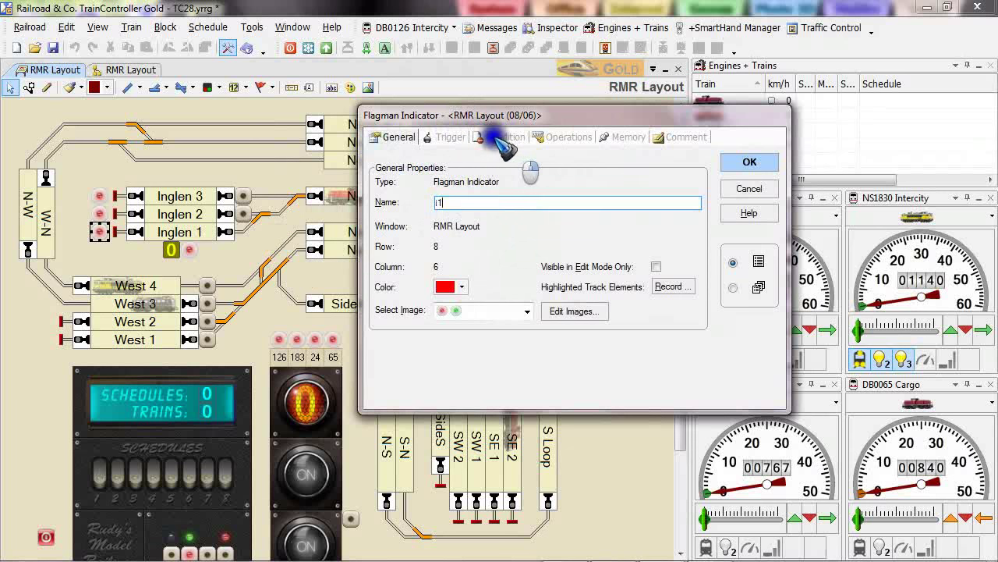
Give indicator i1 operations: ingl counts up on green and down on red.
left_click(567, 136)
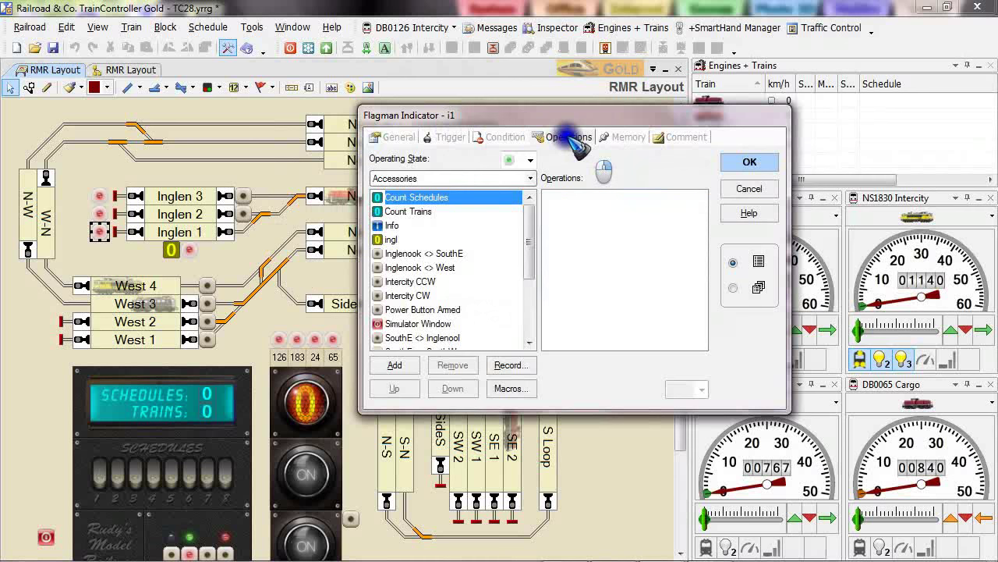
left_click(390, 240)
left_click(394, 365)
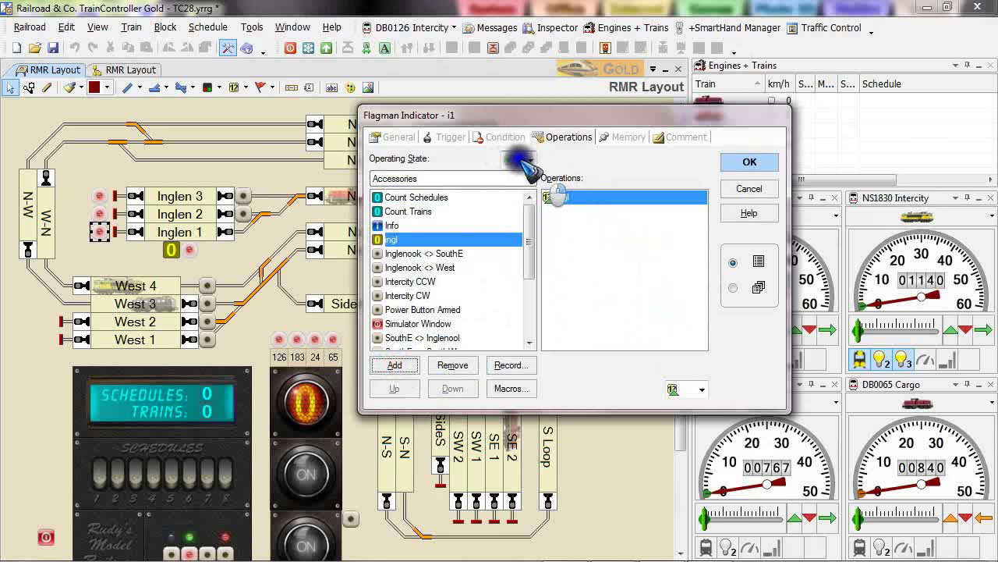
left_click(515, 189)
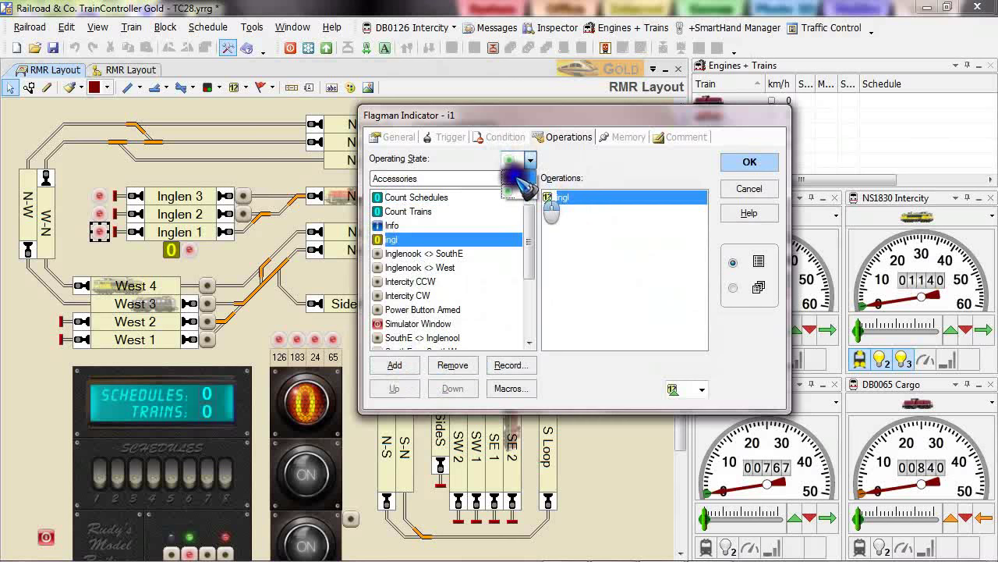
left_click(519, 187)
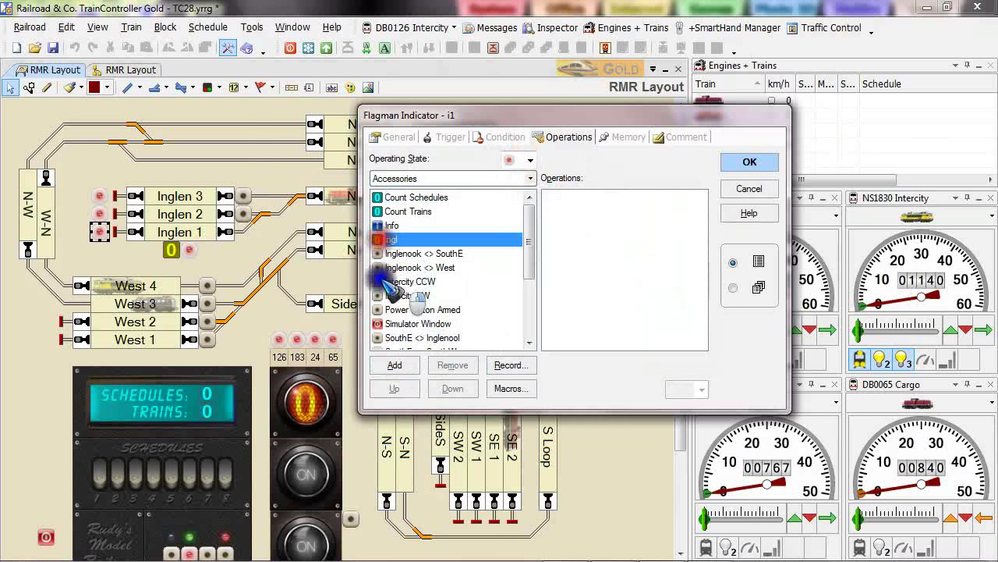
left_click(394, 364)
left_click(690, 389)
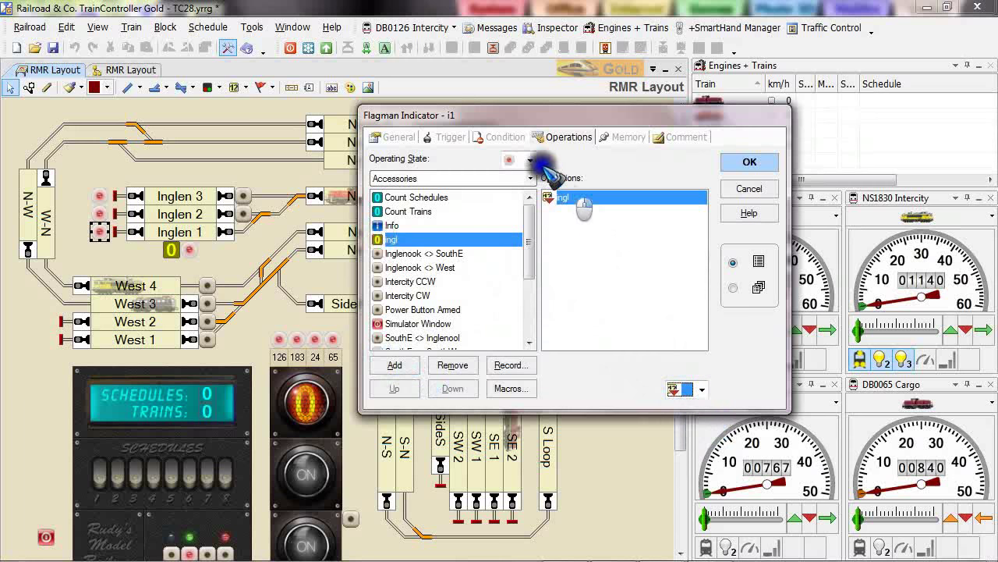
left_click(748, 161)
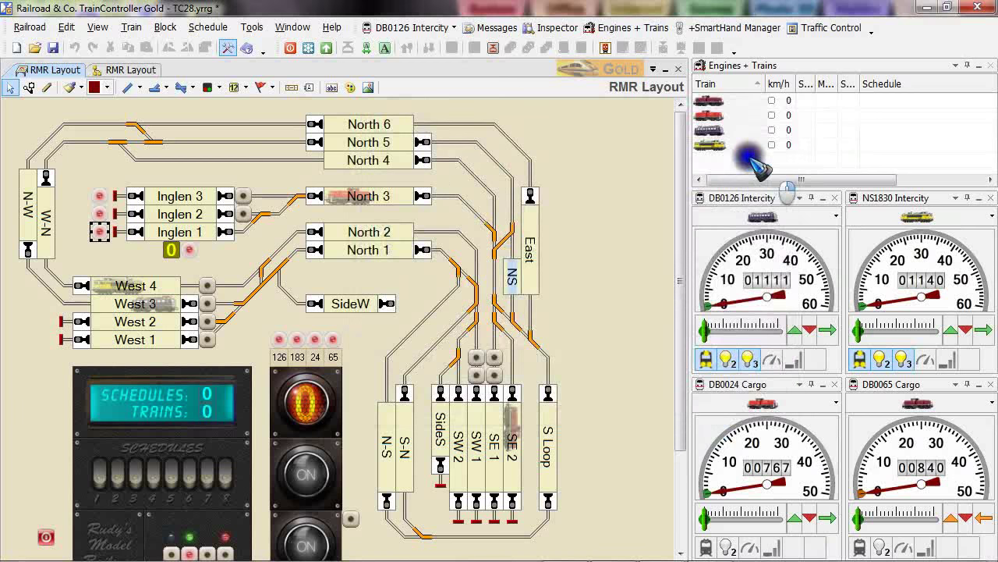
Give indicator i2 operations: ingl counts up on green and down on red.
double_click(98, 216)
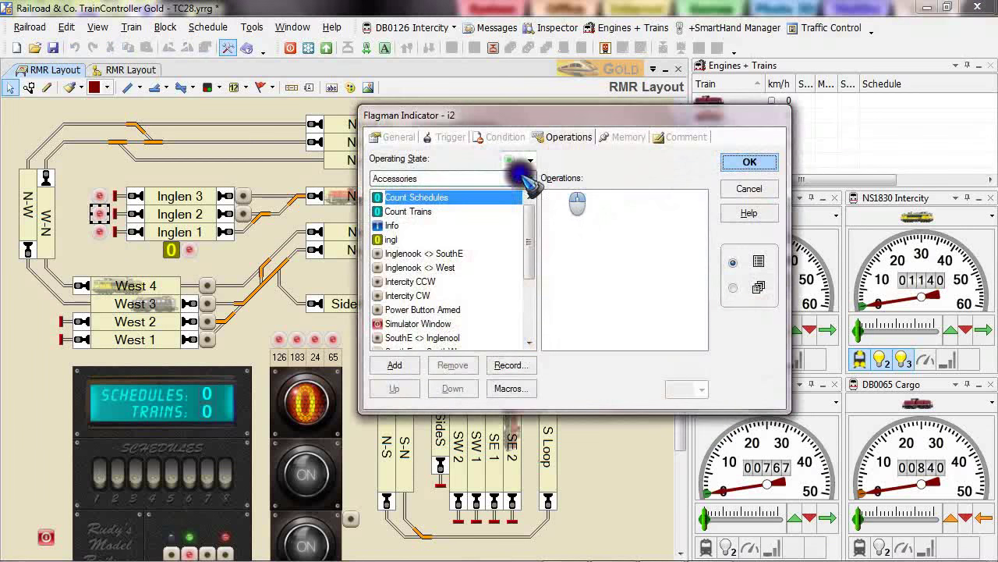
left_click(394, 242)
left_click(397, 364)
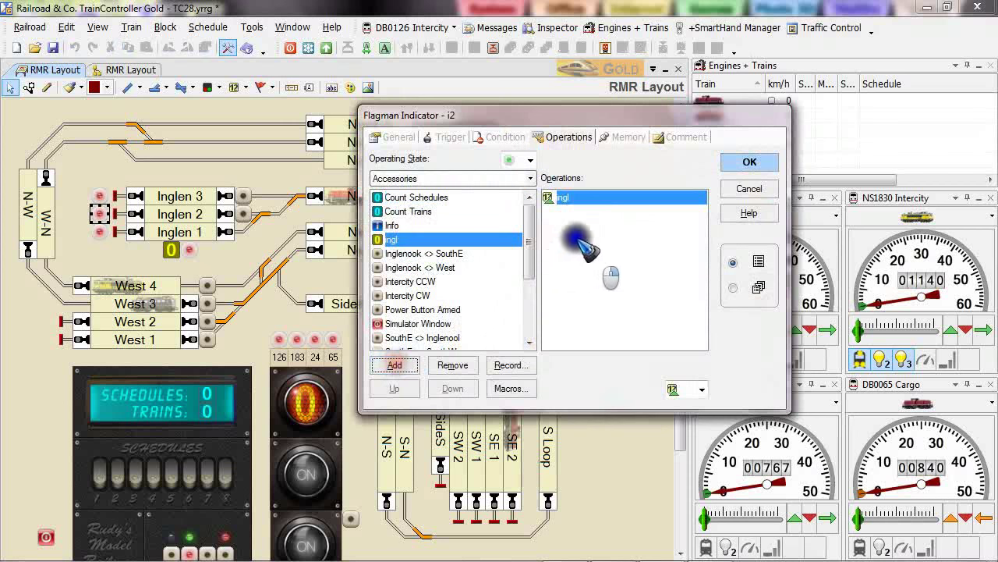
left_click(509, 191)
left_click(394, 365)
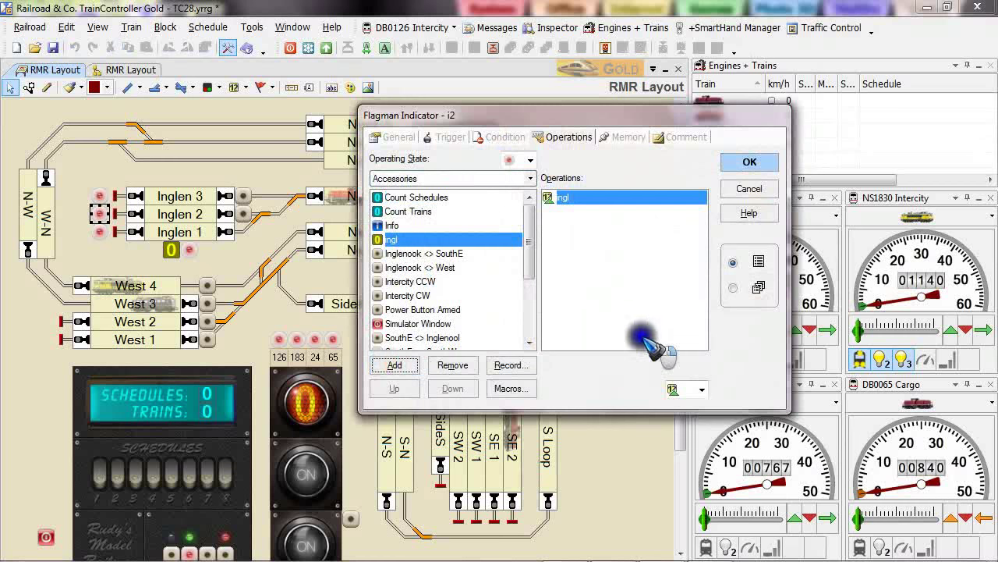
left_click(685, 389)
left_click(685, 425)
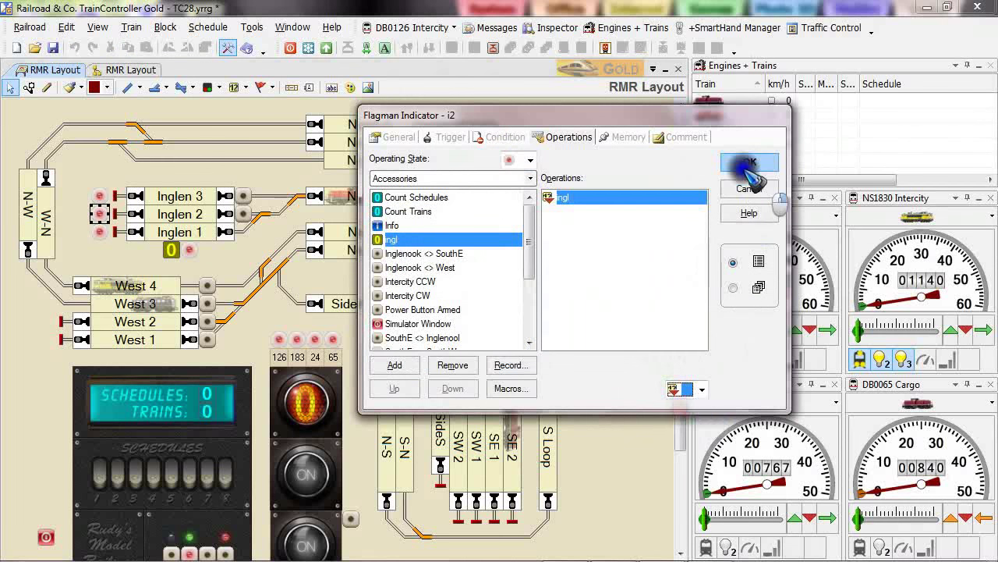
left_click(750, 163)
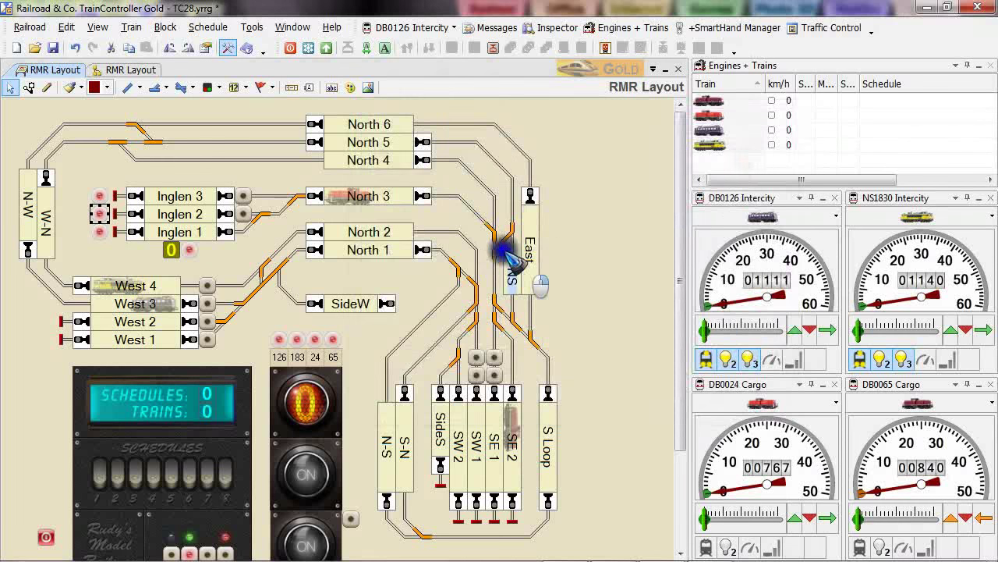
Give indicator i3 the same ingl up-on-green, down-on-red operations.
double_click(97, 197)
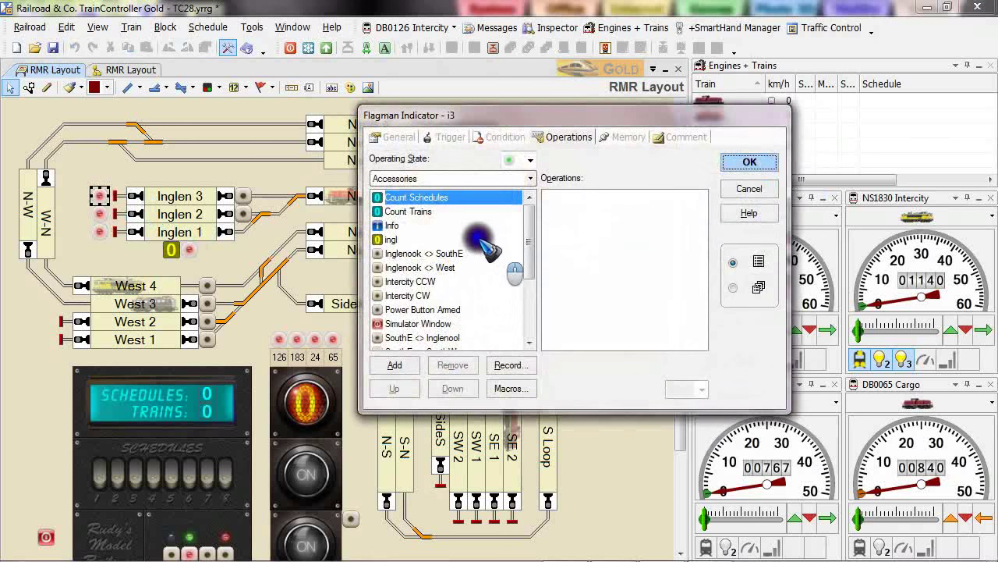
left_click(386, 239)
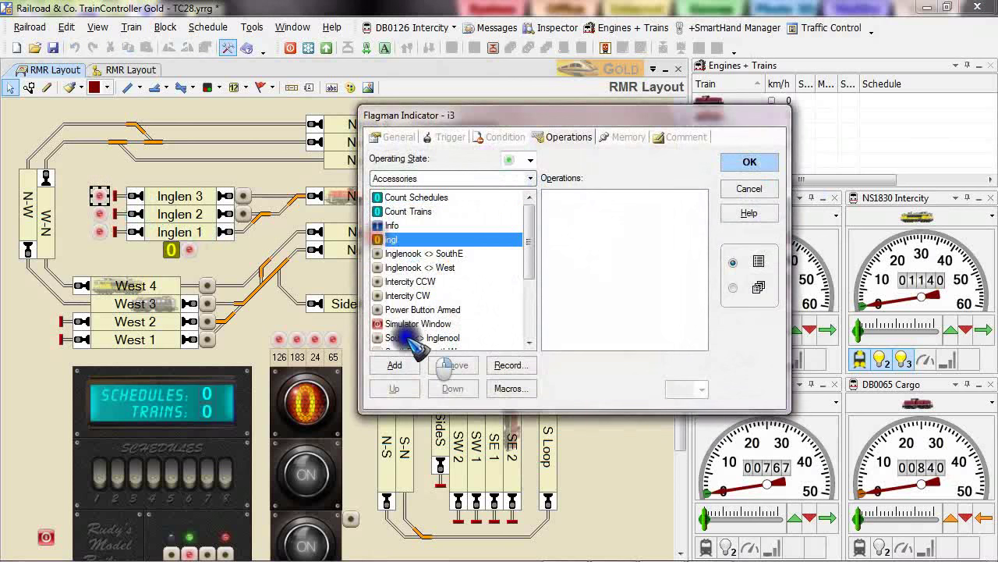
left_click(394, 364)
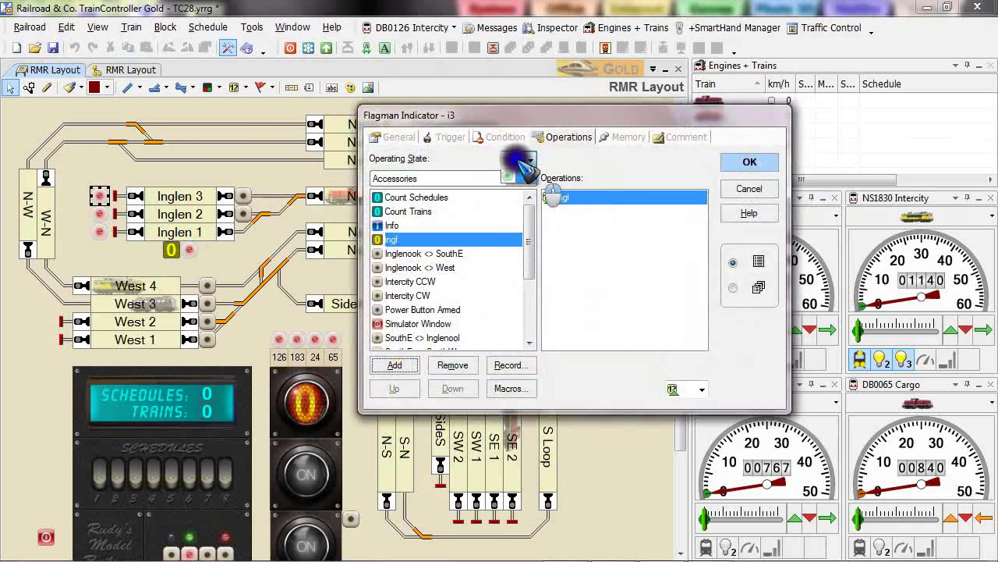
left_click(510, 191)
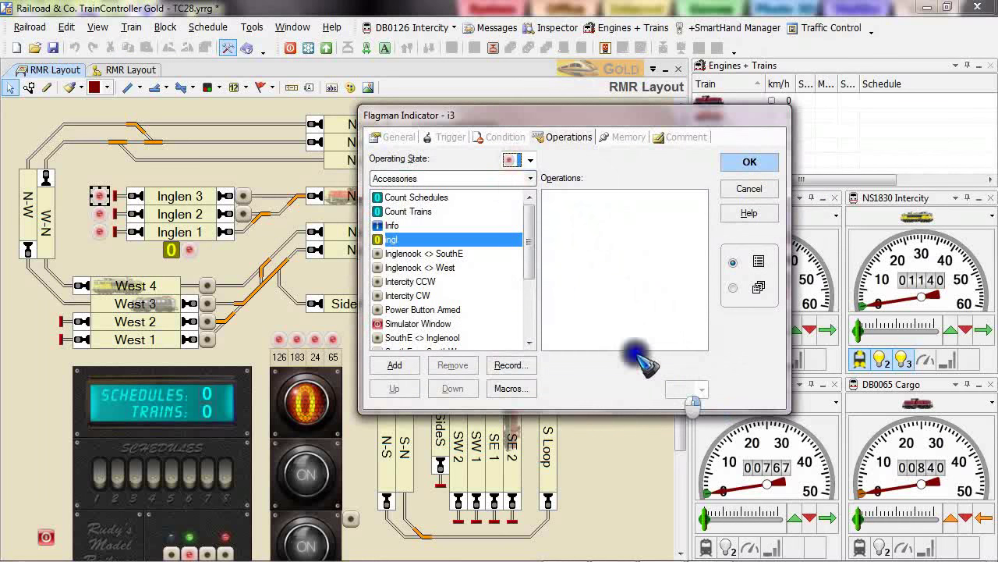
left_click(394, 365)
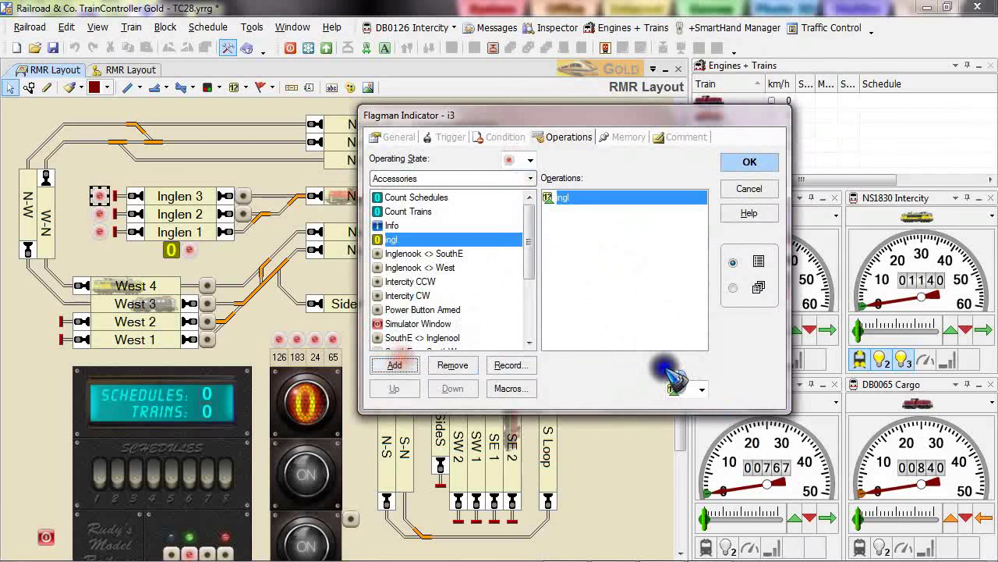
left_click(697, 390)
left_click(683, 425)
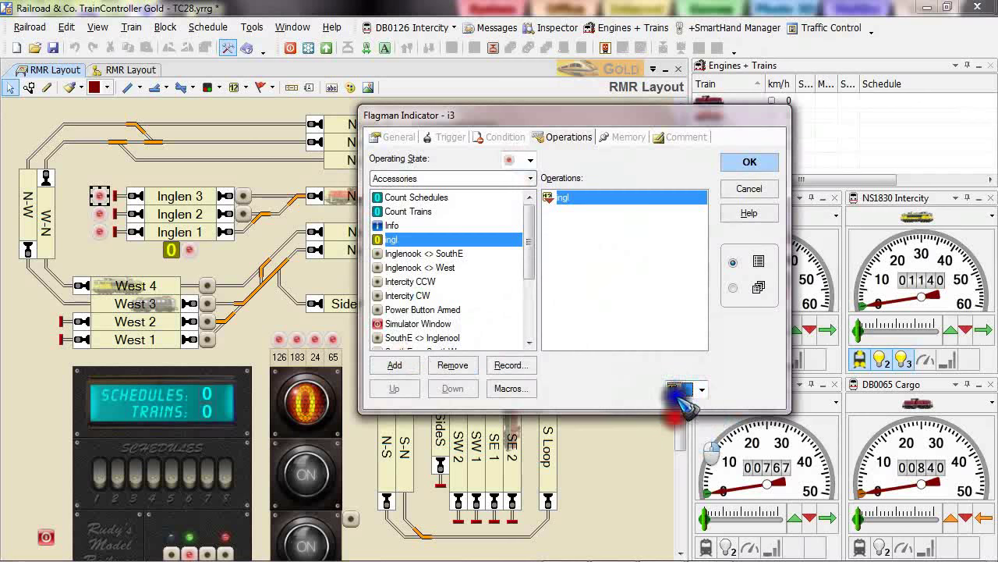
left_click(749, 163)
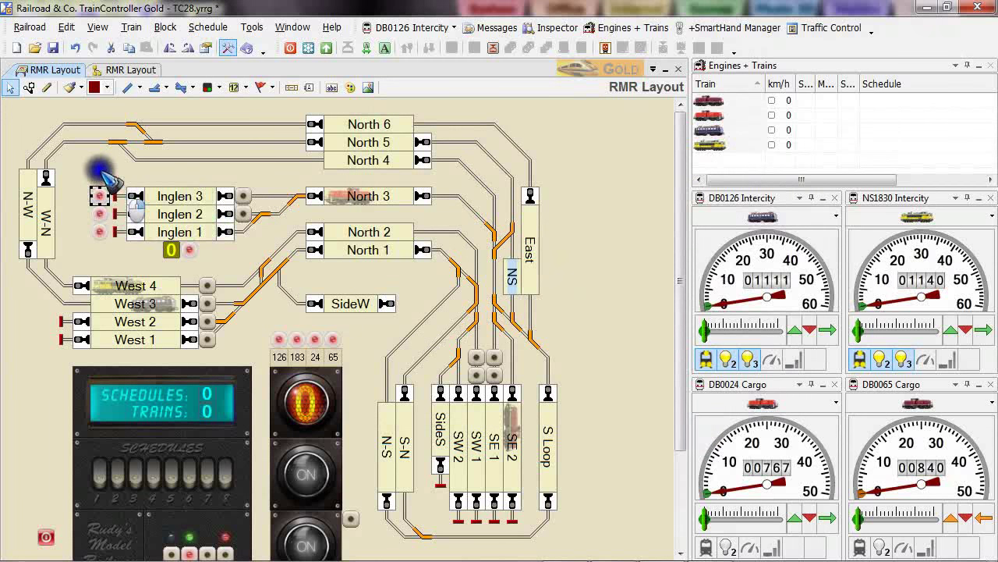
Check the Inglen 3 indicator and counter, then switch the layout to operation mode.
left_click(98, 191)
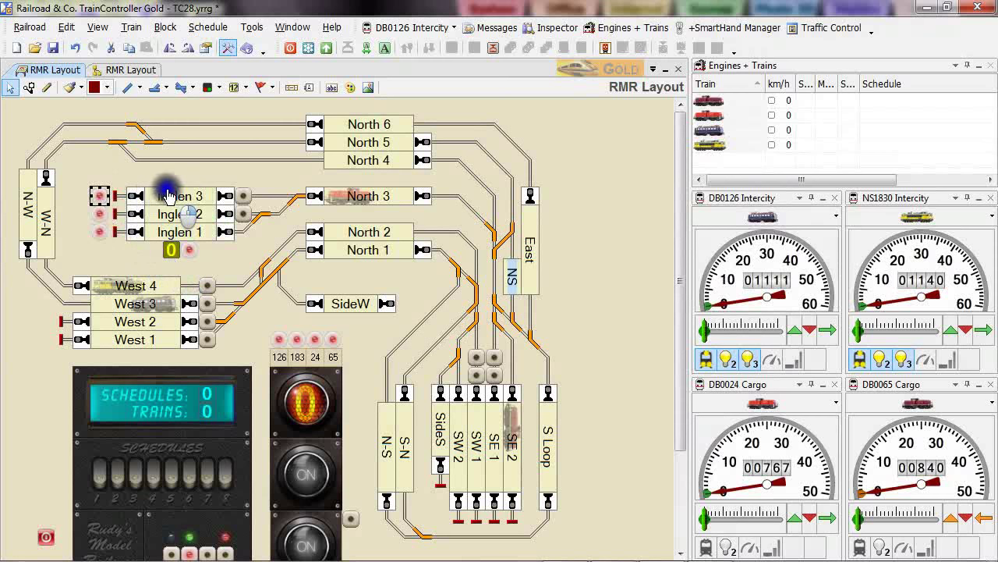
left_click(168, 256)
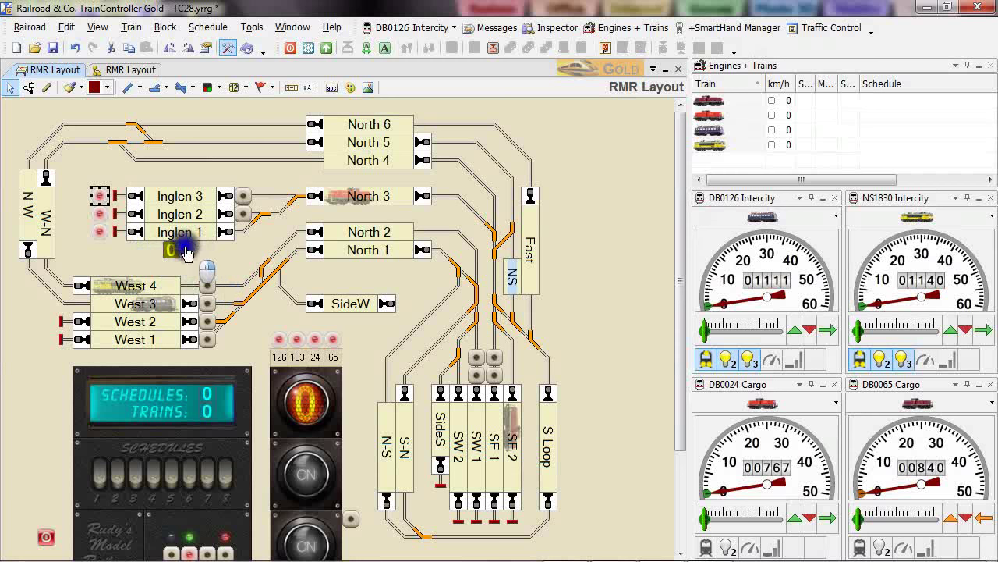
left_click(182, 247)
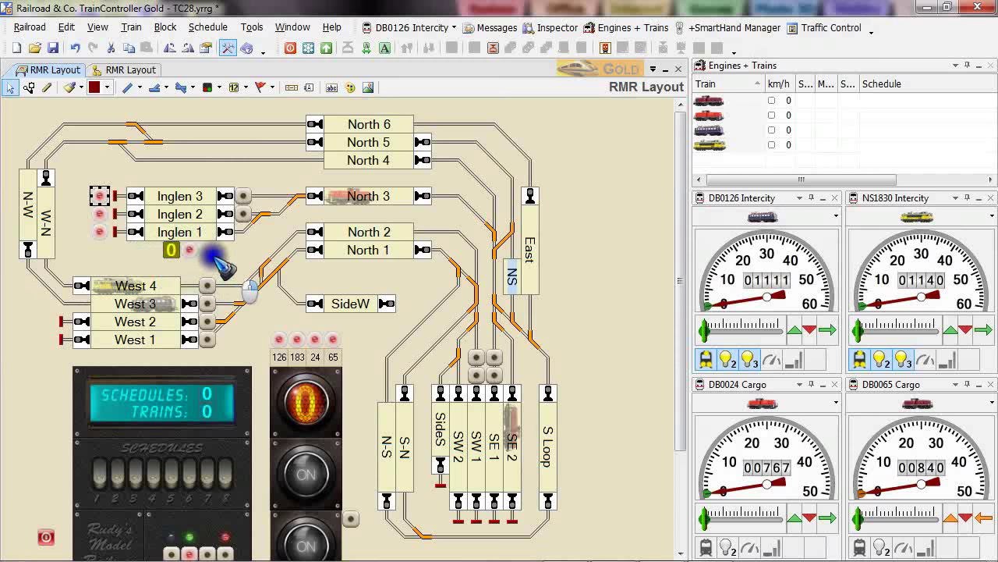
left_click(227, 48)
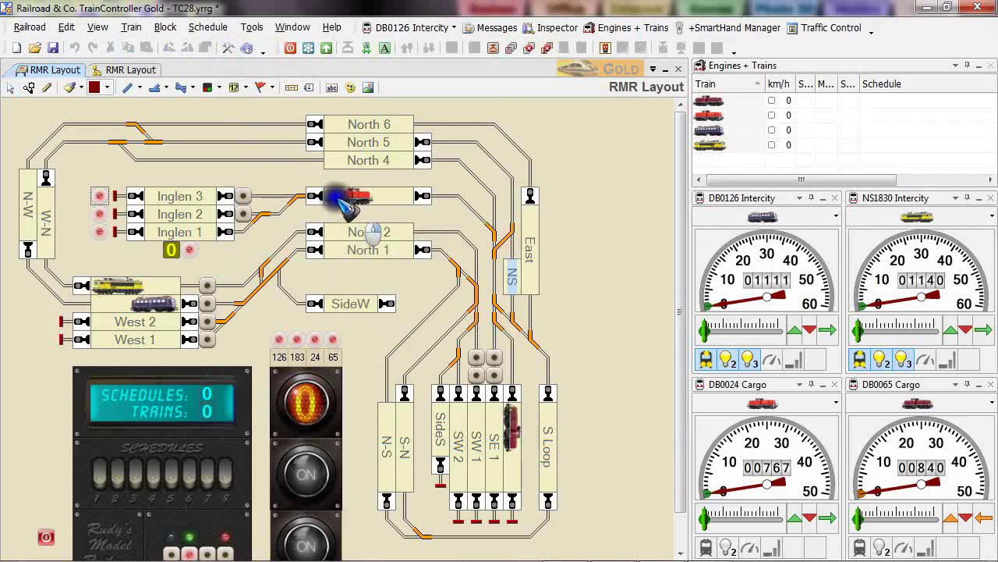
Move the two red locos, including the one from North 3, into the Inglen blocks.
left_click_drag(341, 198, 156, 197)
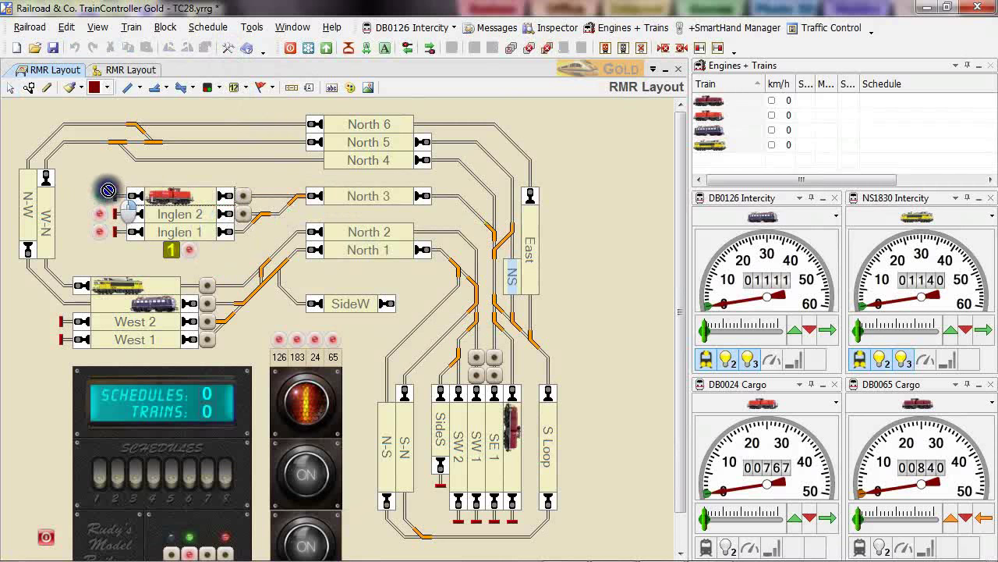
left_click_drag(97, 221, 181, 270)
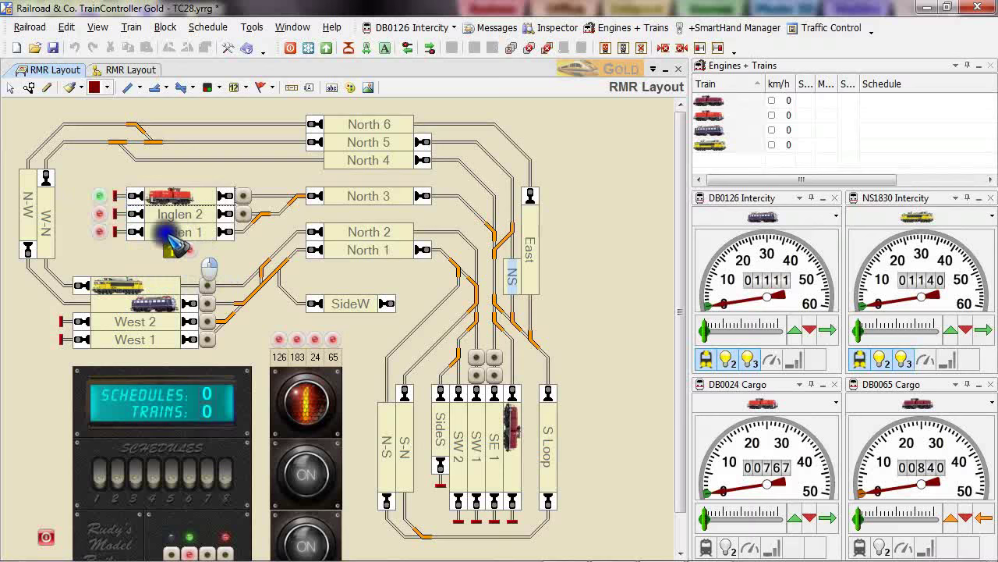
left_click_drag(168, 244, 197, 263)
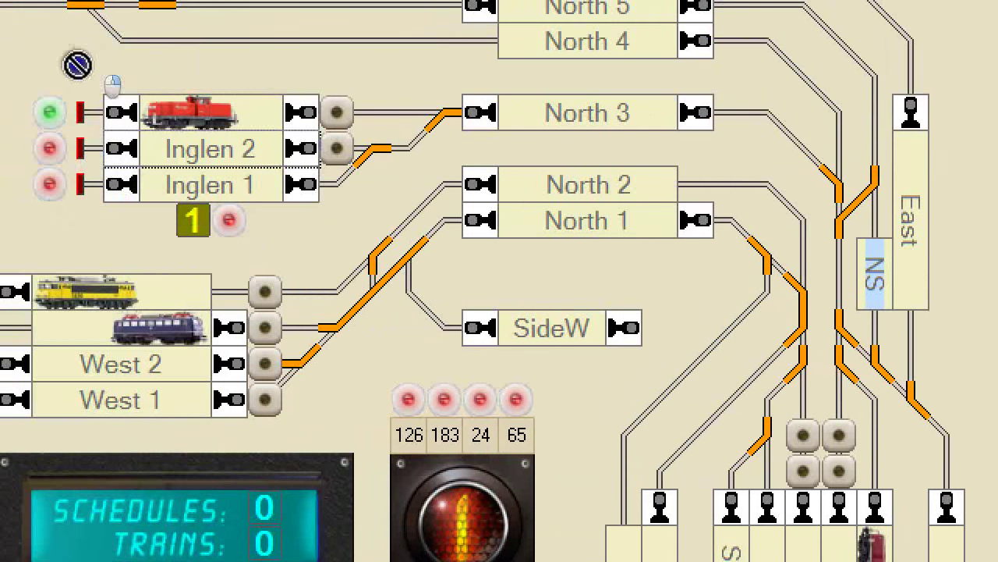
mouse_move(45, 241)
left_mouse_down()
mouse_move(41, 101)
mouse_move(166, 247)
left_mouse_up()
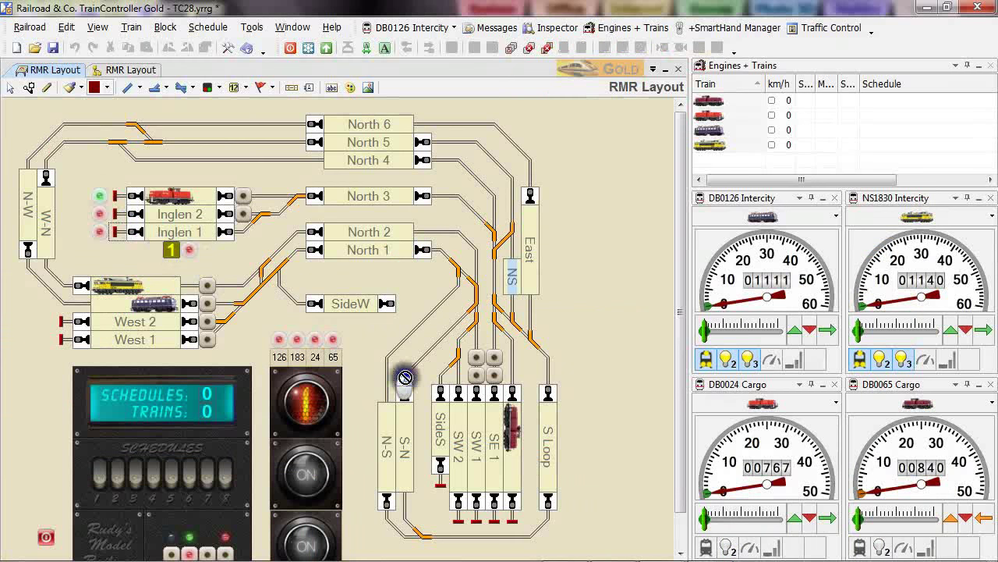
mouse_move(405, 377)
left_mouse_down()
mouse_move(367, 199)
mouse_move(241, 198)
mouse_move(165, 214)
left_mouse_up()
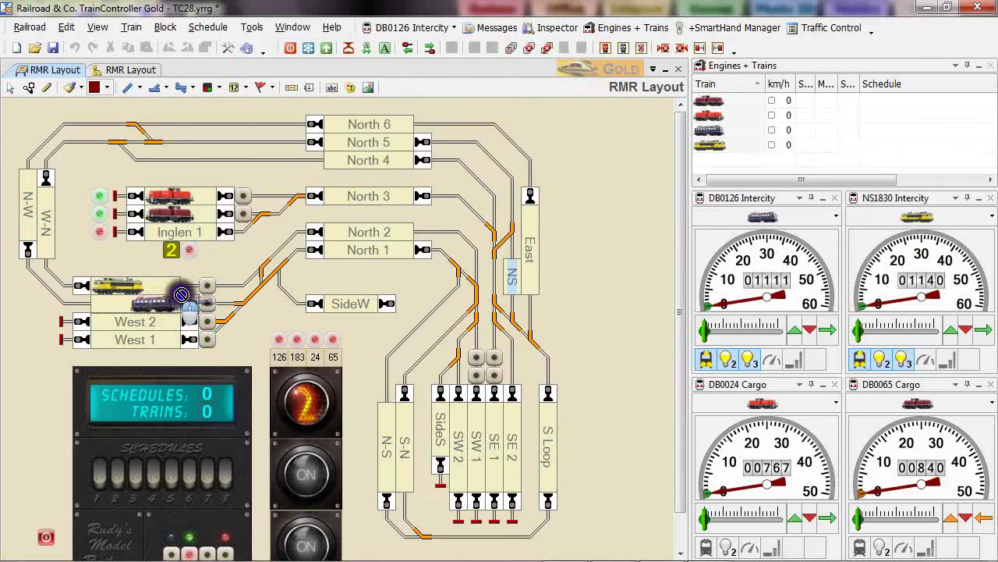
Move the blue loco from West 3 into Inglen 1, so the counter and nixie read 3.
mouse_move(181, 294)
left_mouse_down()
mouse_move(182, 232)
mouse_move(160, 231)
mouse_move(200, 243)
left_mouse_up()
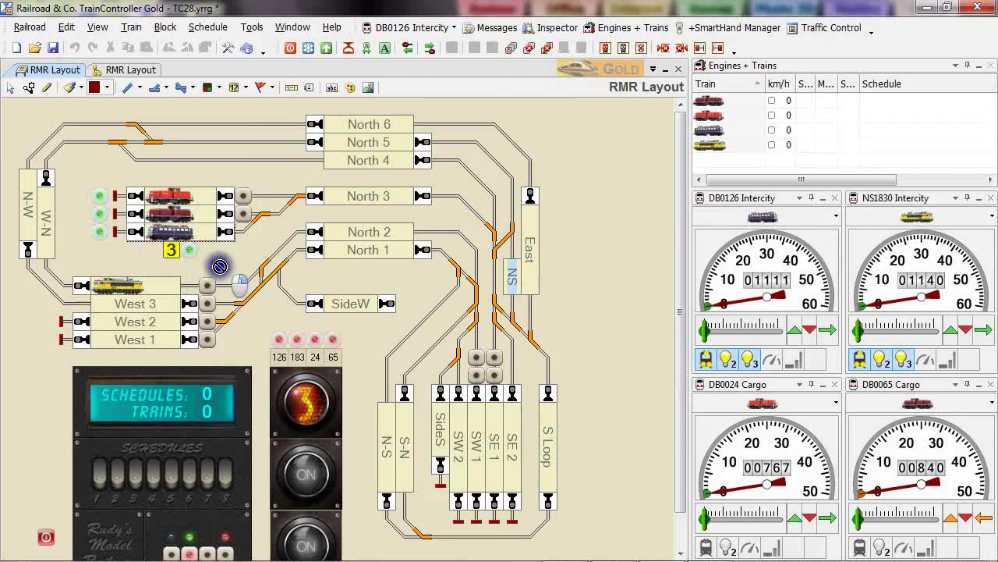
mouse_move(219, 266)
left_mouse_down()
mouse_move(192, 268)
mouse_move(106, 217)
left_mouse_up()
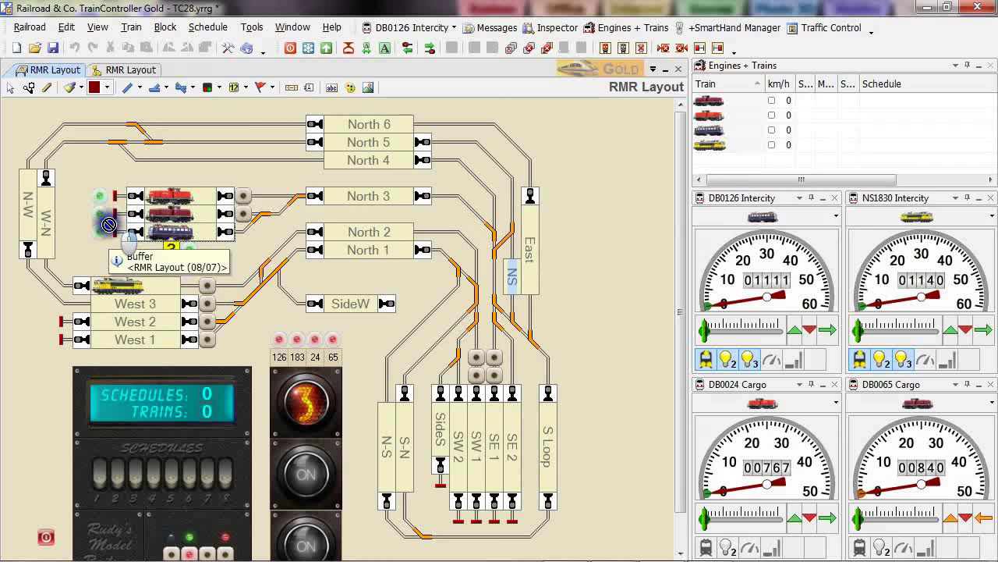
mouse_move(109, 225)
left_mouse_down()
mouse_move(107, 173)
mouse_move(145, 247)
left_mouse_up()
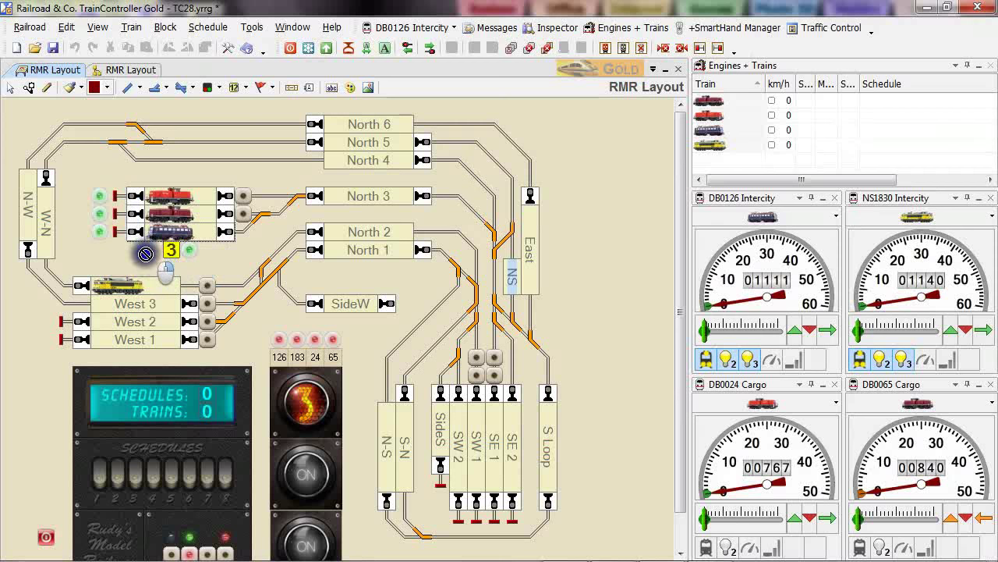
mouse_move(145, 254)
left_mouse_down()
mouse_move(180, 270)
mouse_move(201, 244)
mouse_move(231, 257)
left_mouse_up()
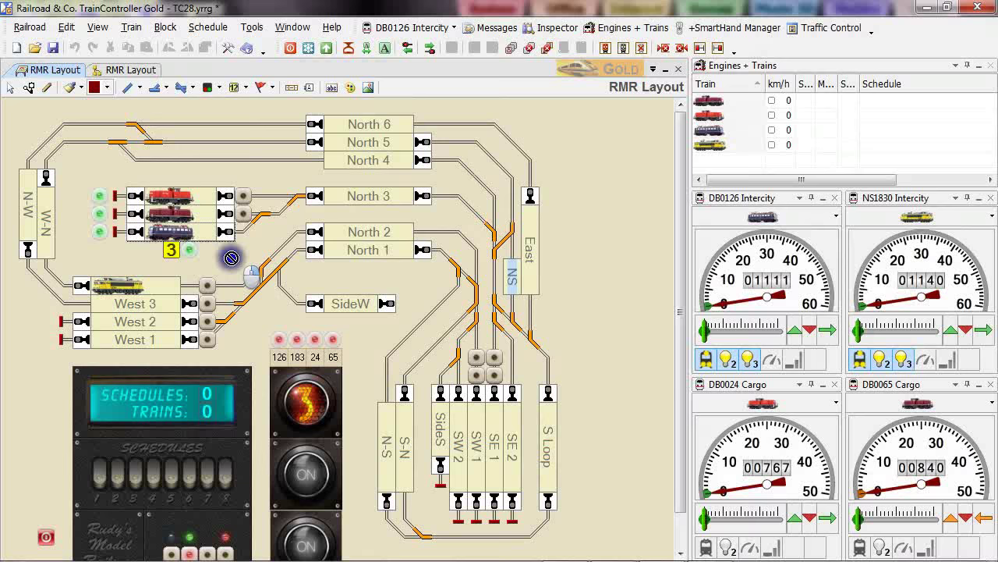
Scroll the layout to the 126 Driving flagman and switch back to edit mode.
scroll(231, 258, "down", 1)
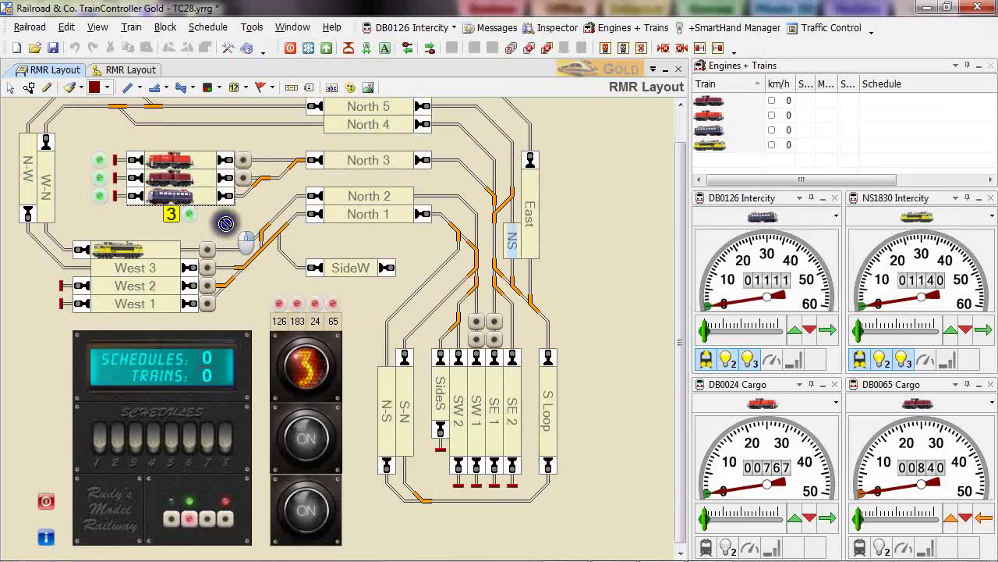
left_click_drag(231, 257, 225, 223)
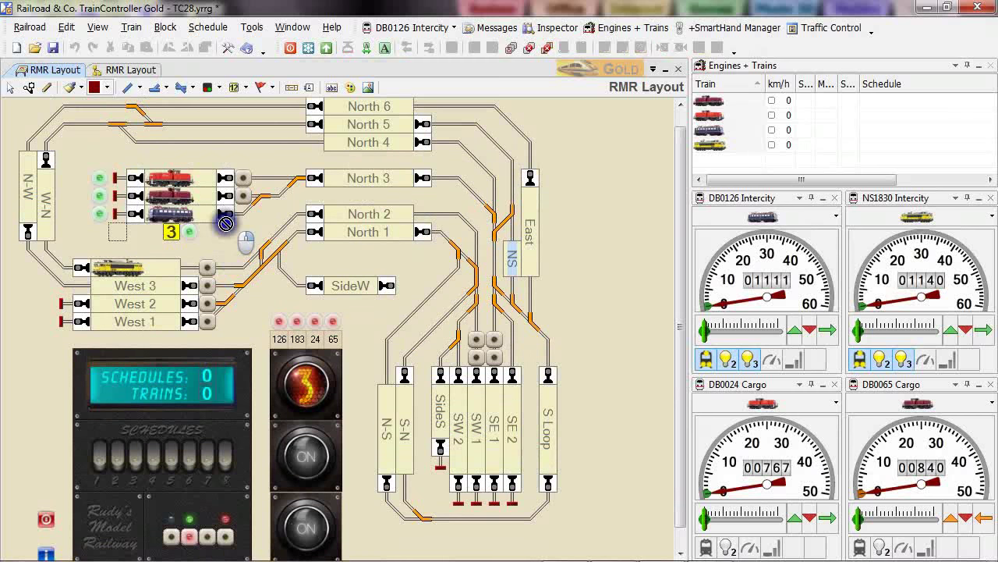
scroll(226, 223, "down", 1)
mouse_move(225, 223)
left_mouse_down()
mouse_move(358, 304)
mouse_move(266, 287)
mouse_move(355, 300)
mouse_move(281, 297)
mouse_move(257, 113)
left_mouse_up()
left_click(227, 47)
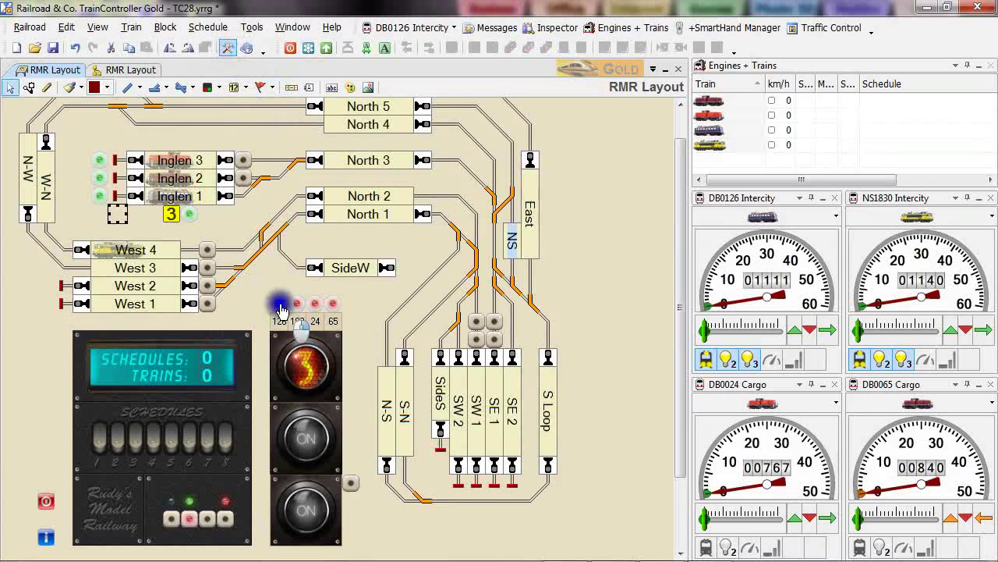
Inspect the 126 Driving flagman's trigger and Intercity 0126 Driving description, cancelling without changes.
mouse_move(281, 310)
left_mouse_down()
mouse_move(205, 205)
mouse_move(282, 315)
left_mouse_up()
double_click(277, 312)
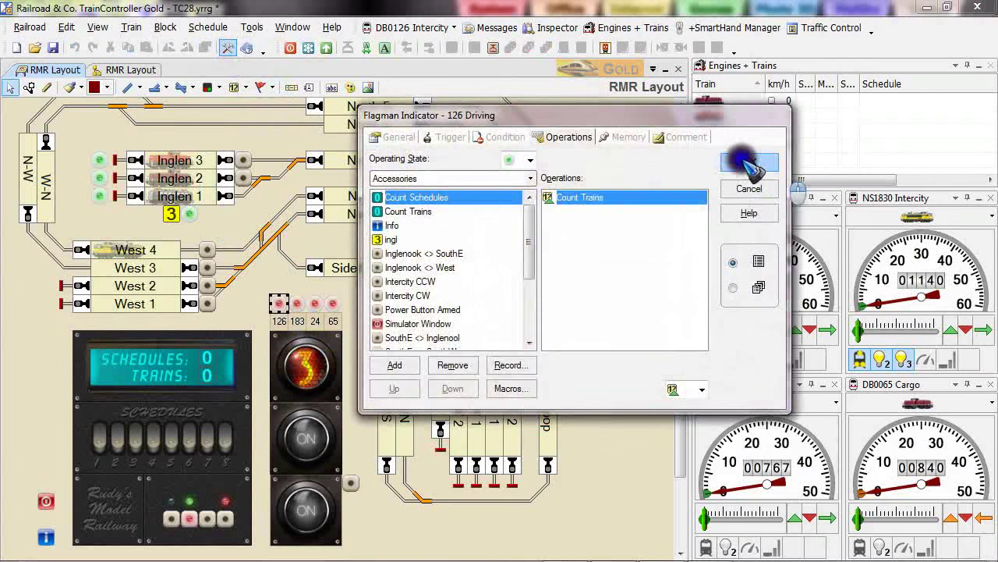
left_click(446, 139)
left_click(591, 200)
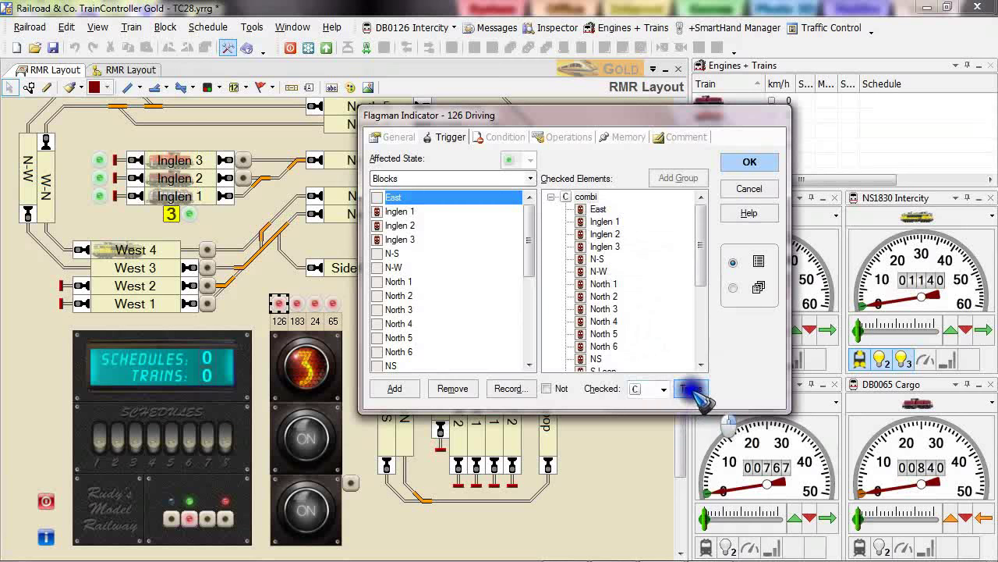
left_click(690, 388)
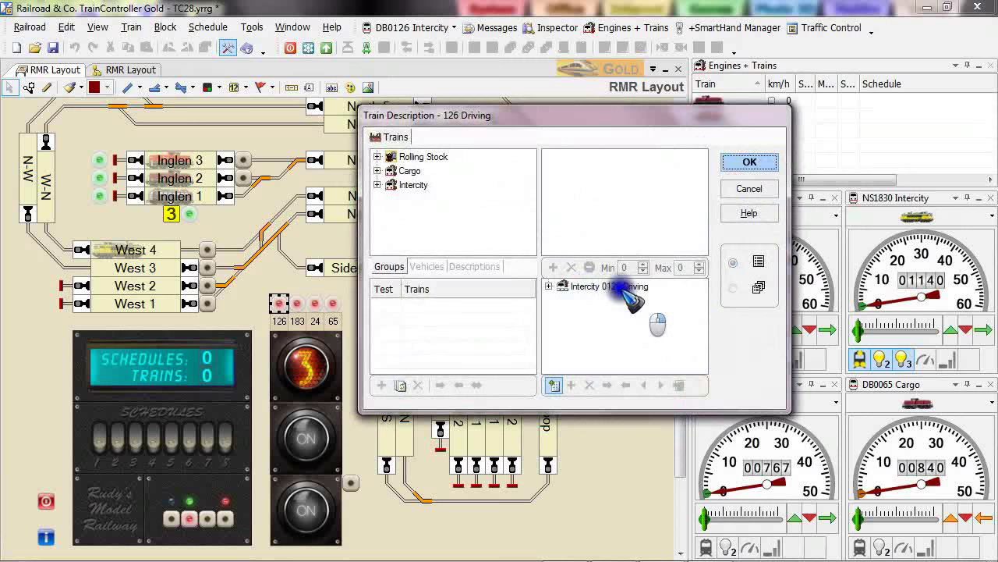
left_click(747, 190)
left_click(748, 190)
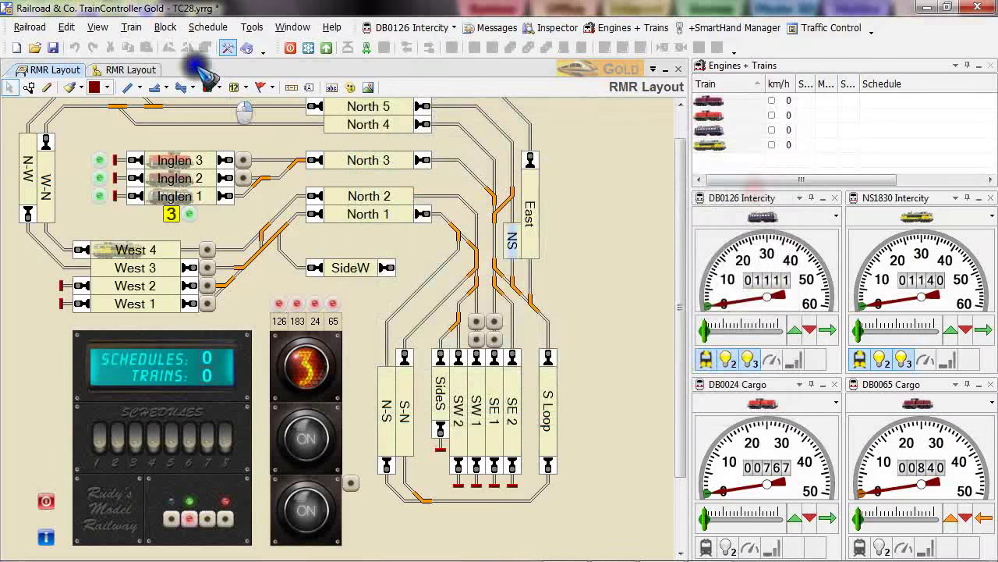
left_click(129, 27)
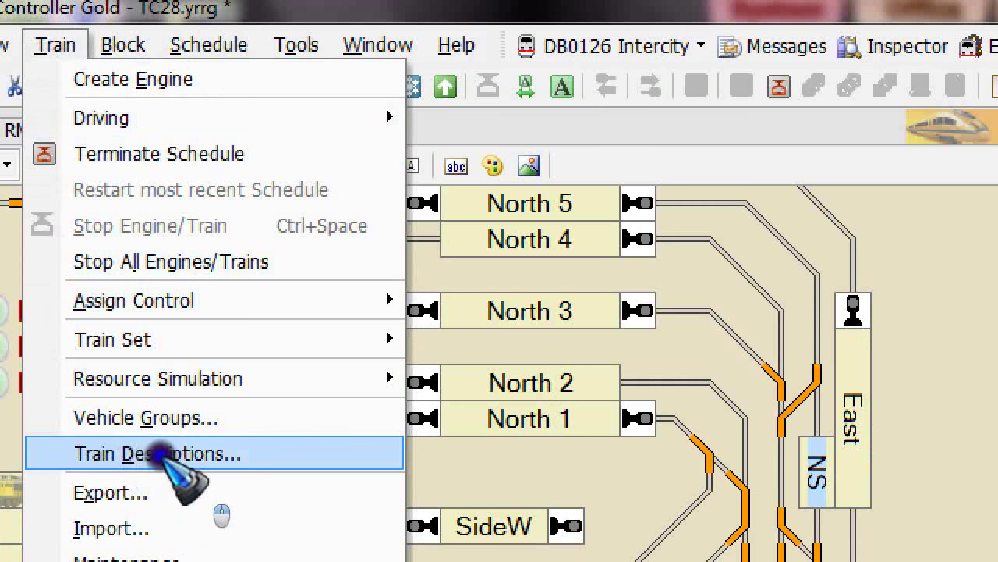
left_click(129, 457)
left_click(523, 497)
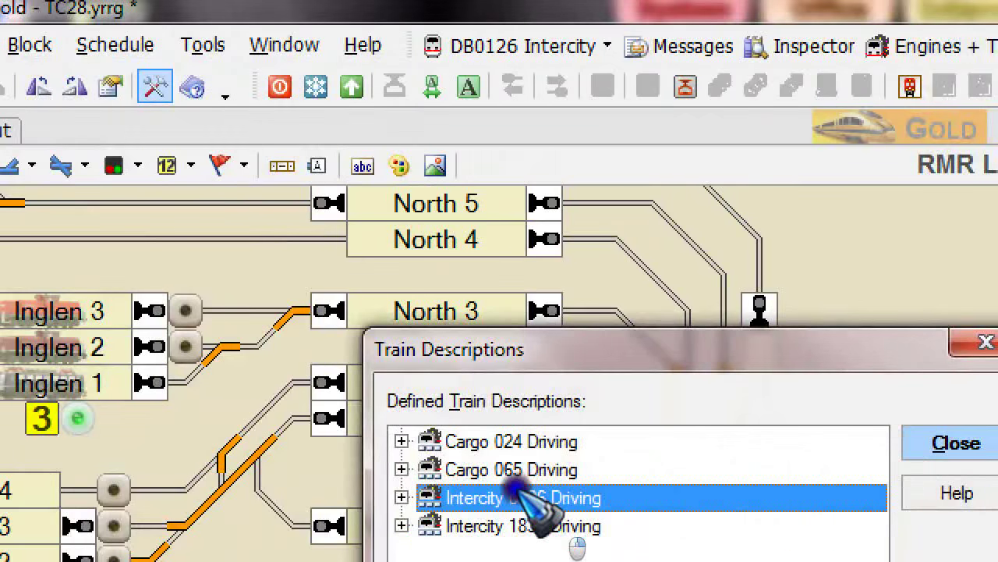
left_click(635, 535)
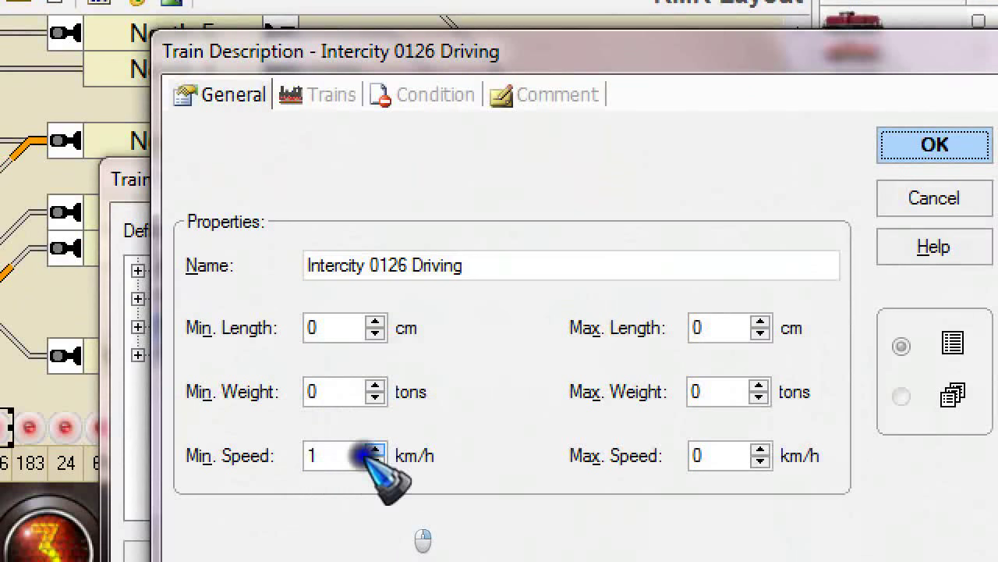
left_click(332, 94)
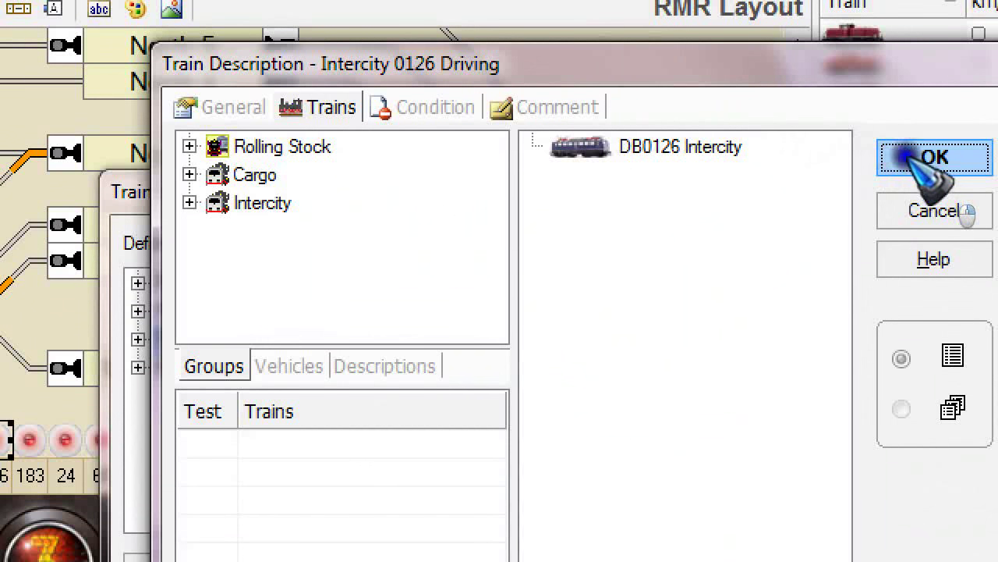
left_click(934, 211)
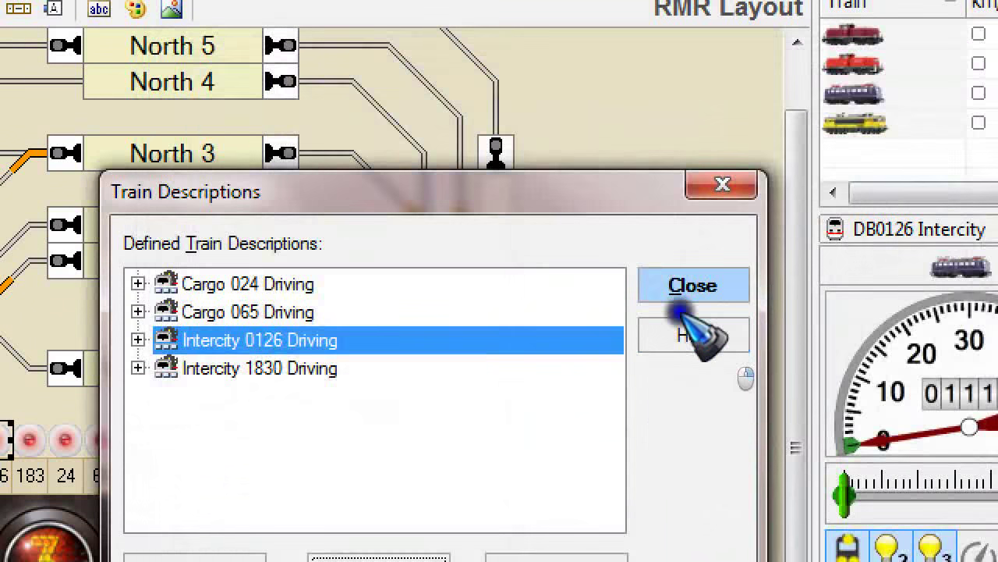
left_click(722, 184)
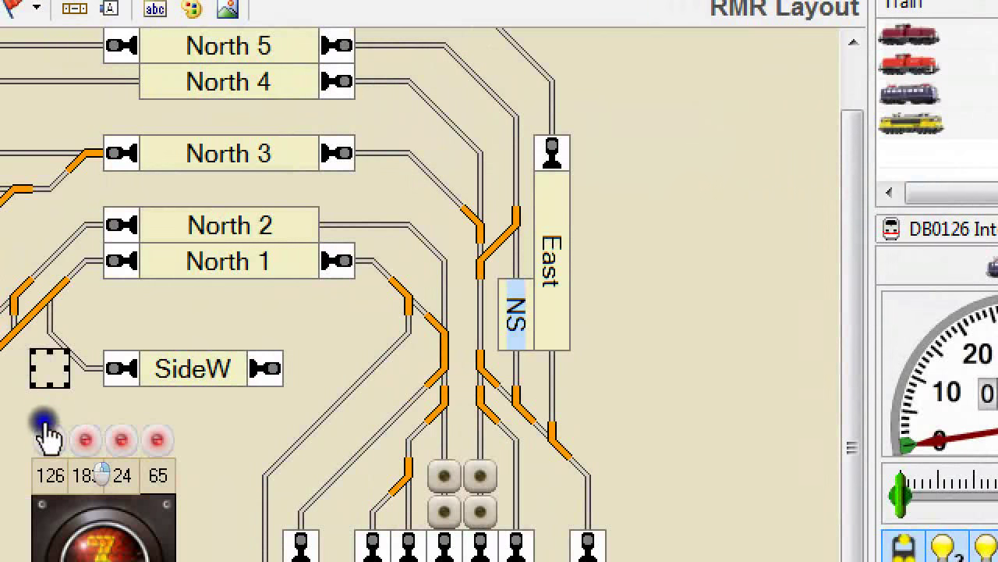
left_click(47, 437)
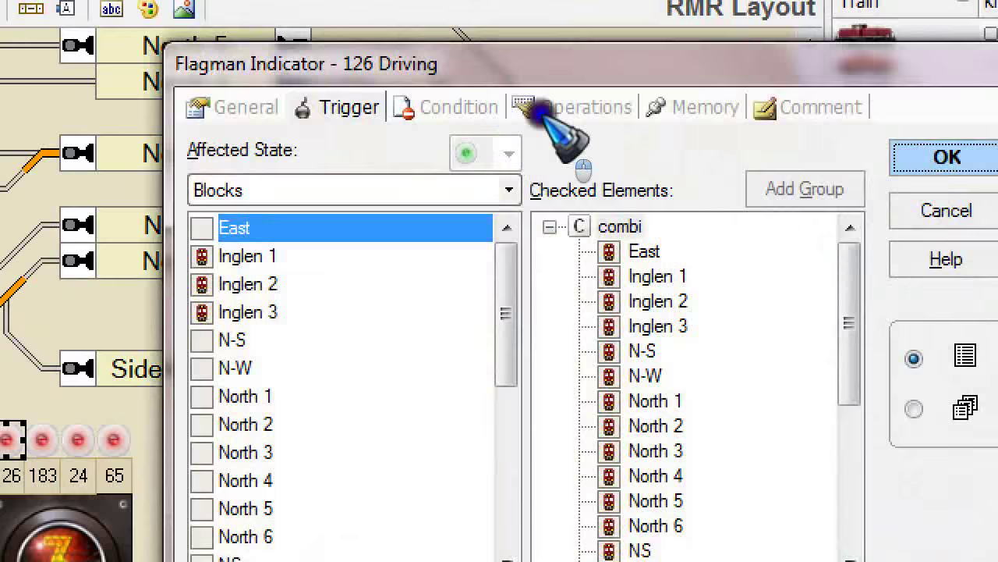
left_click(568, 107)
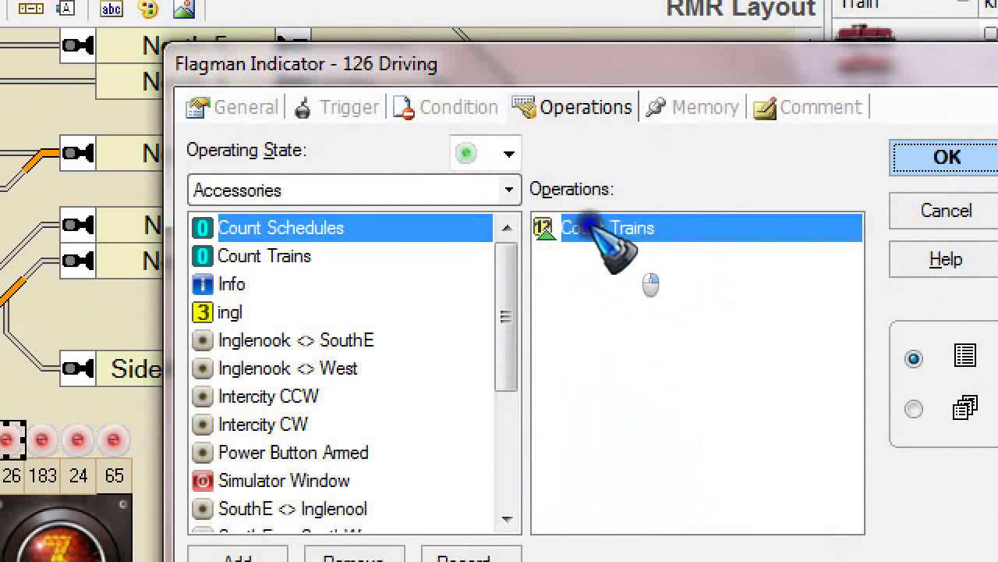
left_click(492, 154)
left_click(466, 188)
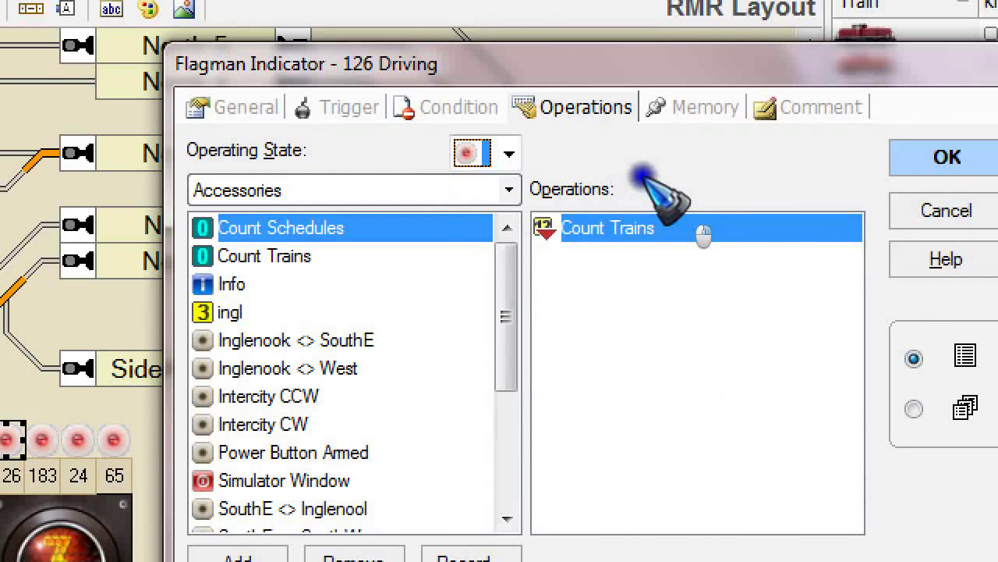
left_click(945, 209)
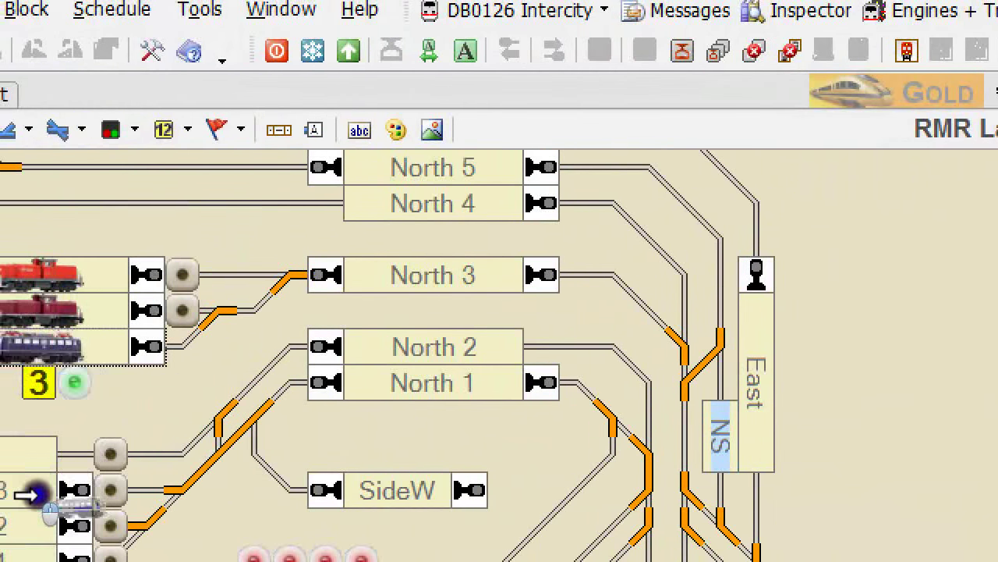
Drag the blue loco from Inglen 1 onto a West block, dropping the Inglenook count to 2.
left_click_drag(31, 493, 32, 493)
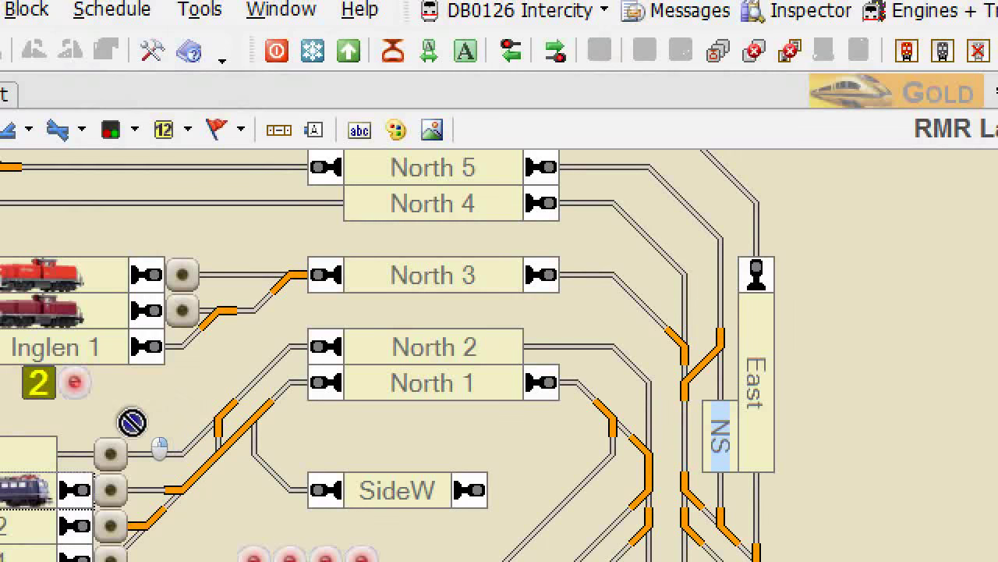
mouse_move(132, 422)
left_mouse_down()
mouse_move(114, 451)
mouse_move(115, 493)
left_mouse_up()
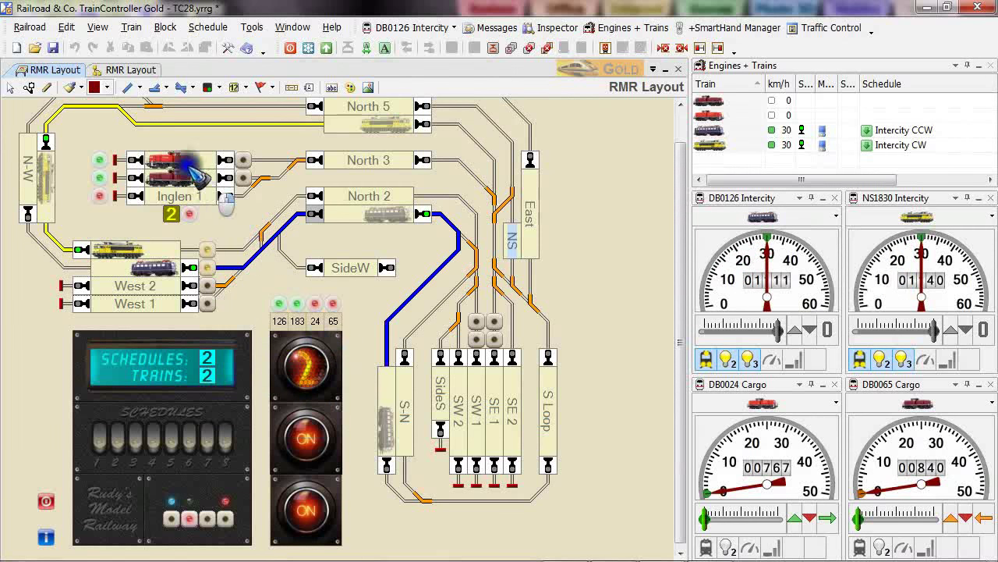
Move the red locos to North 3 and the south-east yard, confirming the counter and nixie show 0.
left_click_drag(160, 161, 343, 162)
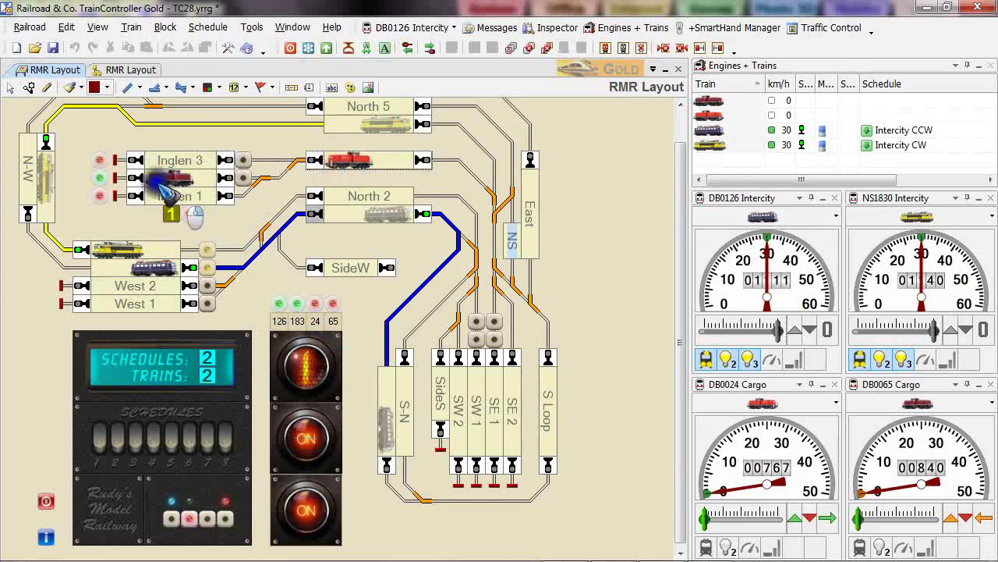
left_click_drag(160, 183, 508, 384)
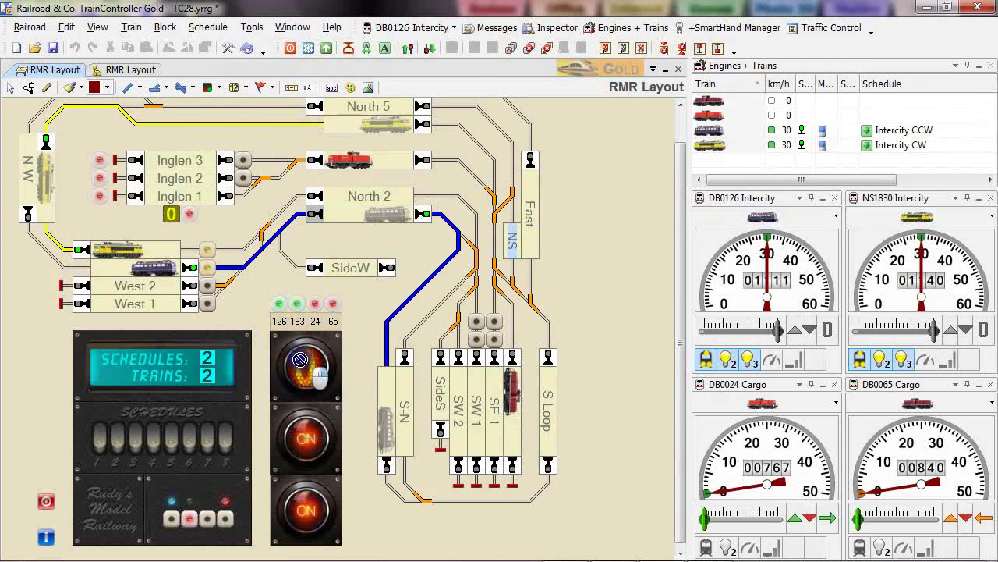
left_click(173, 216)
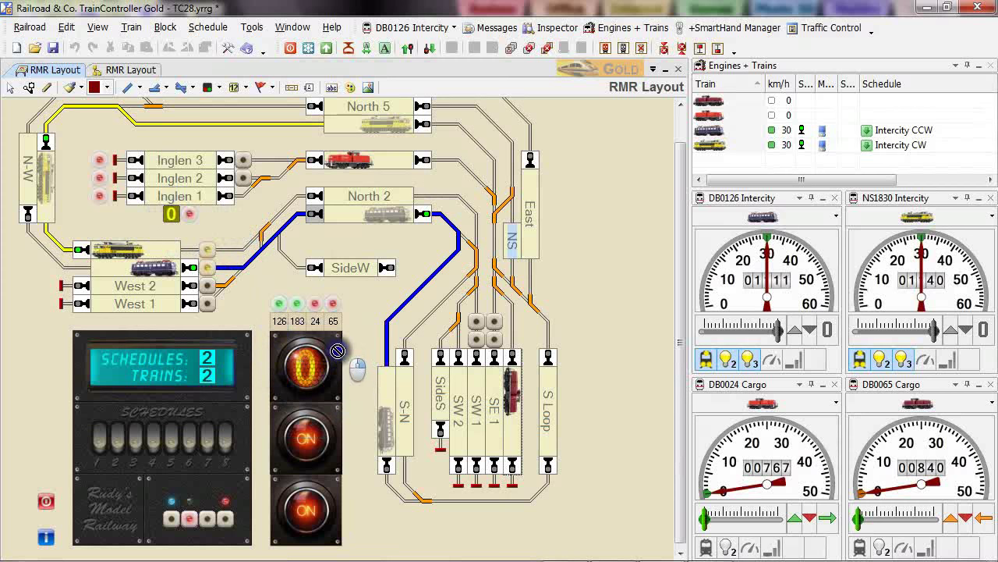
left_click(311, 346)
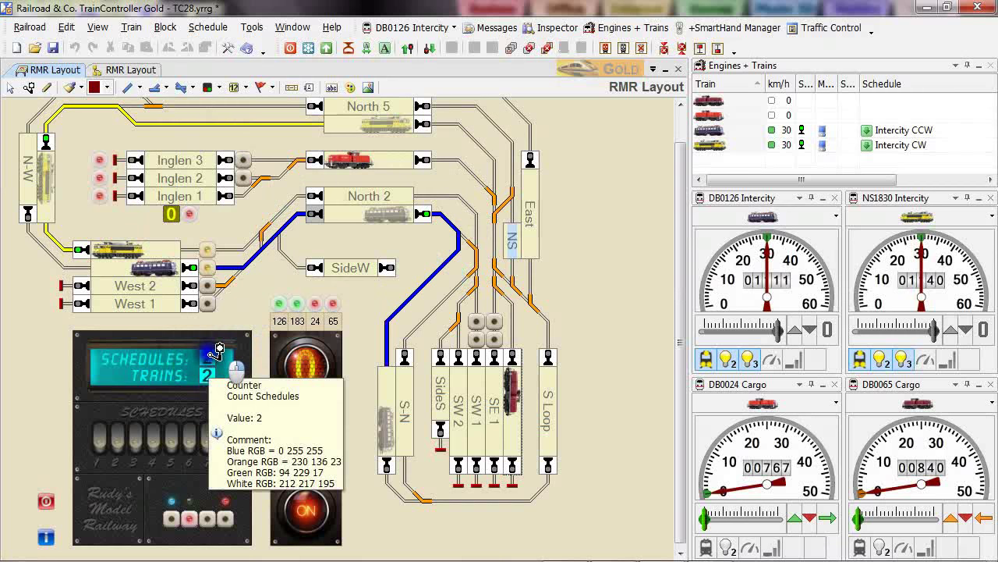
left_click_drag(217, 352, 272, 277)
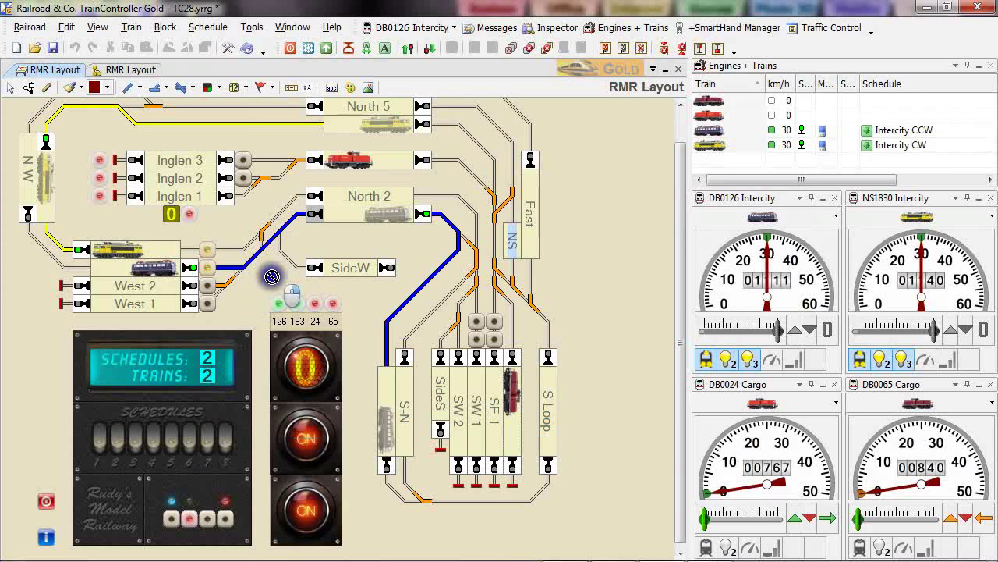
left_click_drag(272, 277, 319, 393)
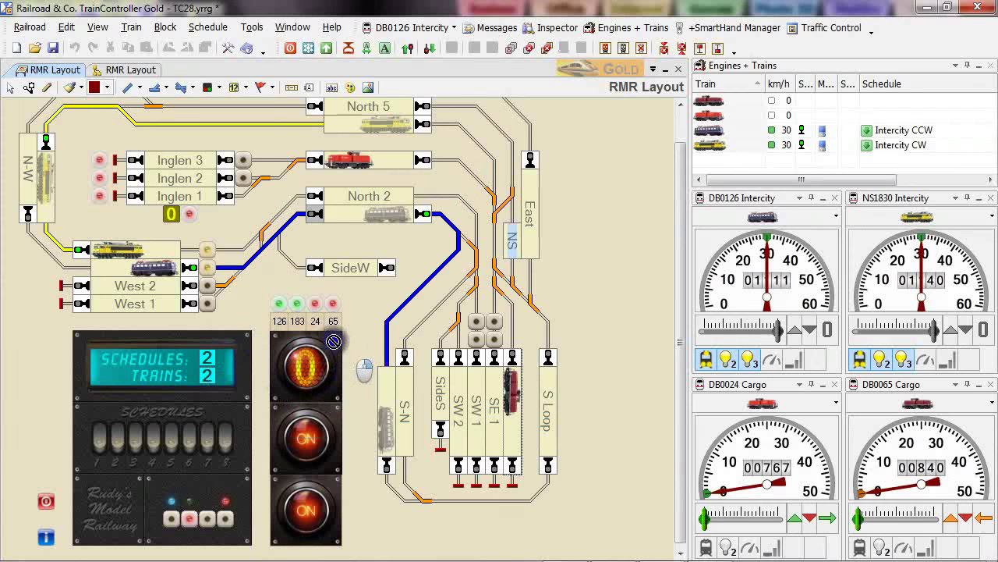
mouse_move(319, 392)
left_mouse_down()
mouse_move(365, 347)
mouse_move(268, 288)
left_mouse_up()
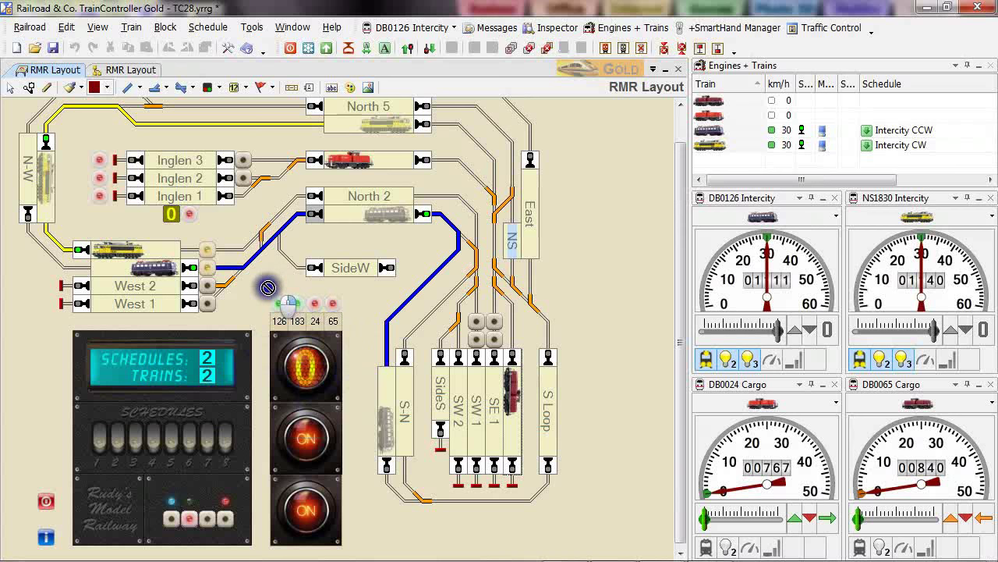